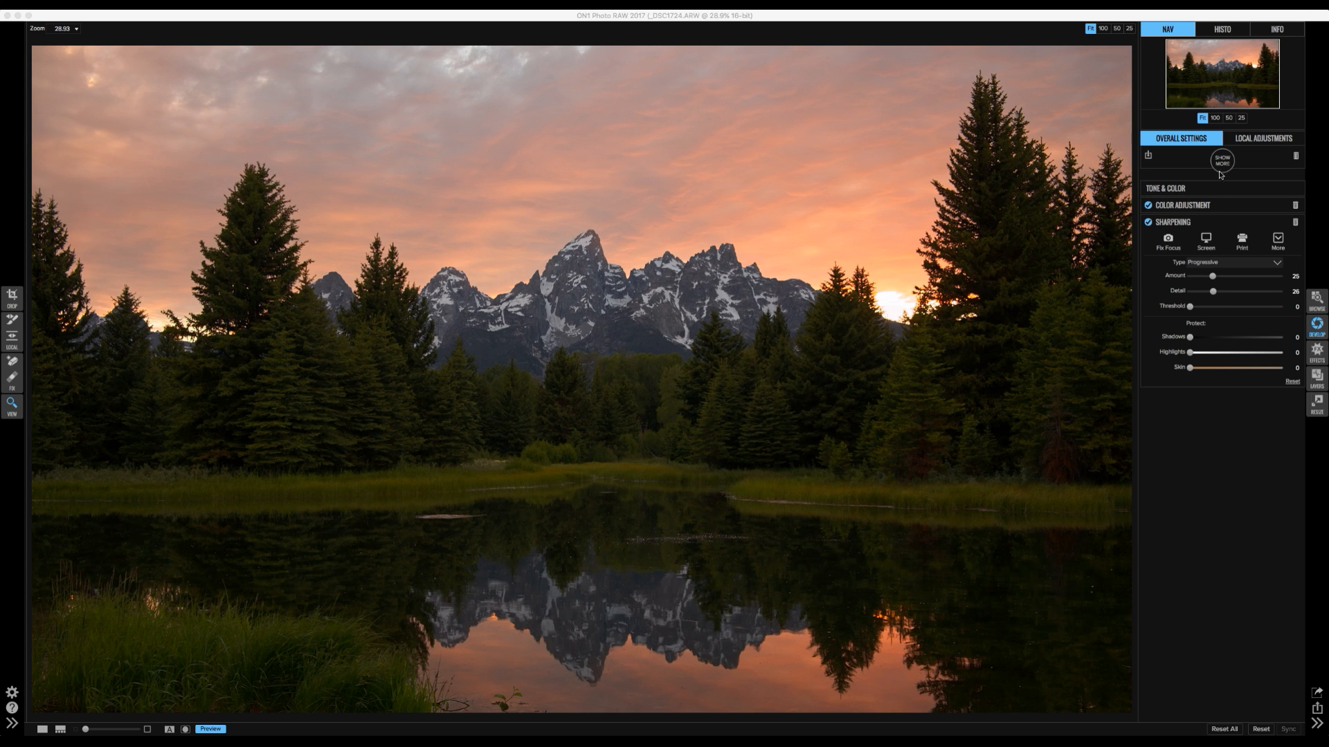
Zoom to 100% on the mountain peaks and compare the photo with and without the Develop Sharpening adjustment.
{"action": "left_click", "coordinate": [1223, 161]}
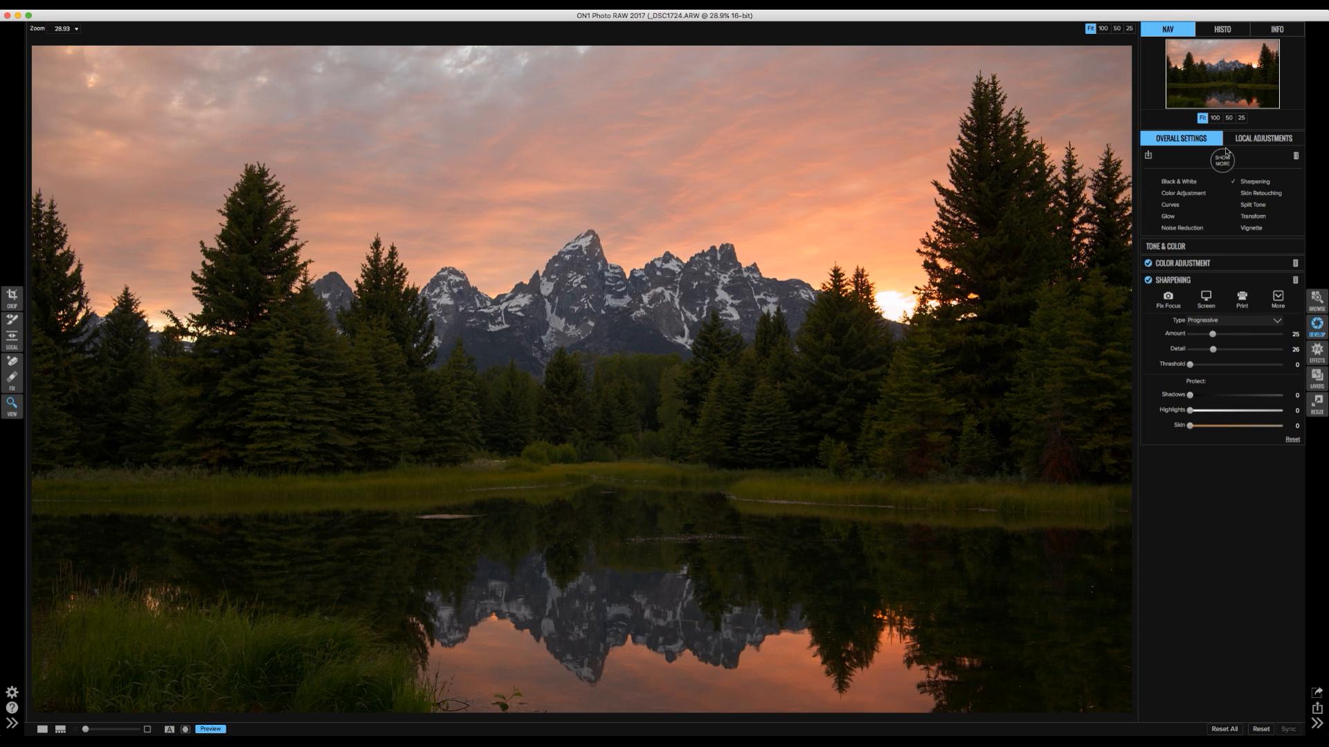
{"action": "left_click", "coordinate": [1216, 119]}
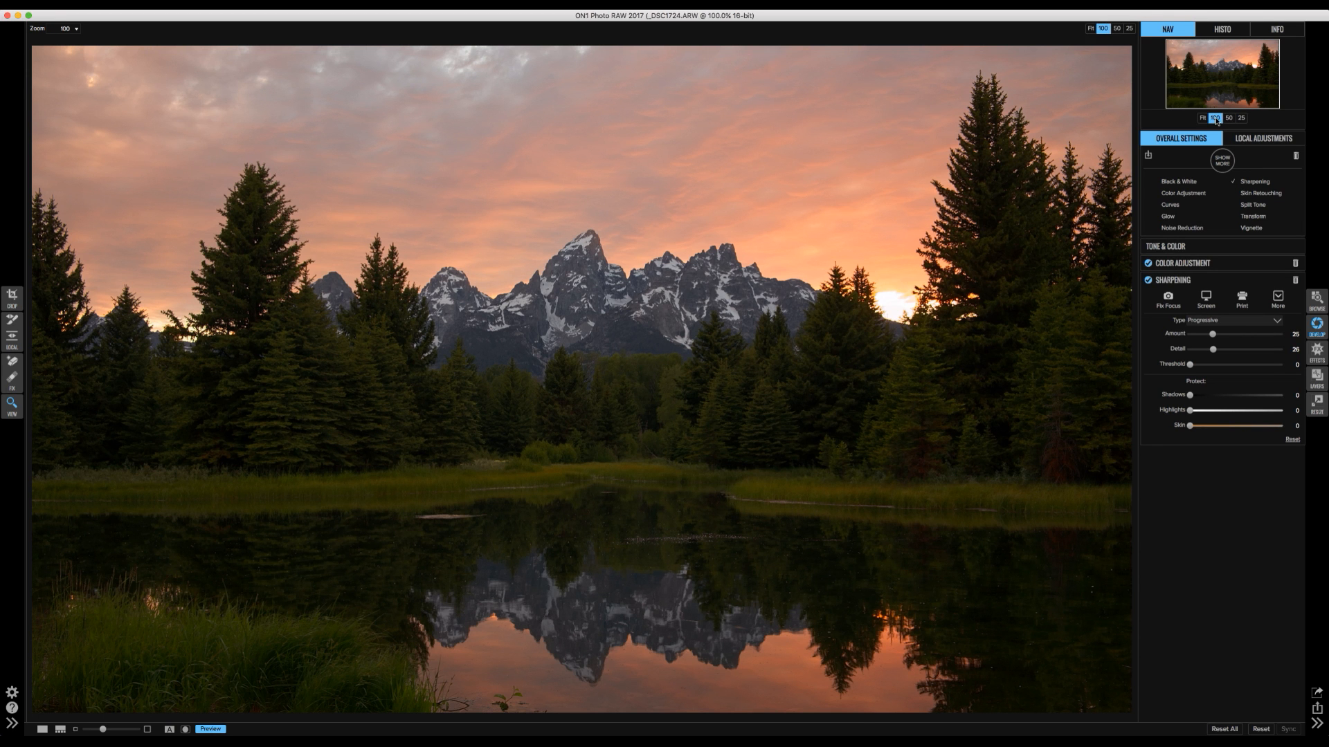
{"action": "left_click_drag", "start_coordinate": [1227, 73], "coordinate": [1232, 68]}
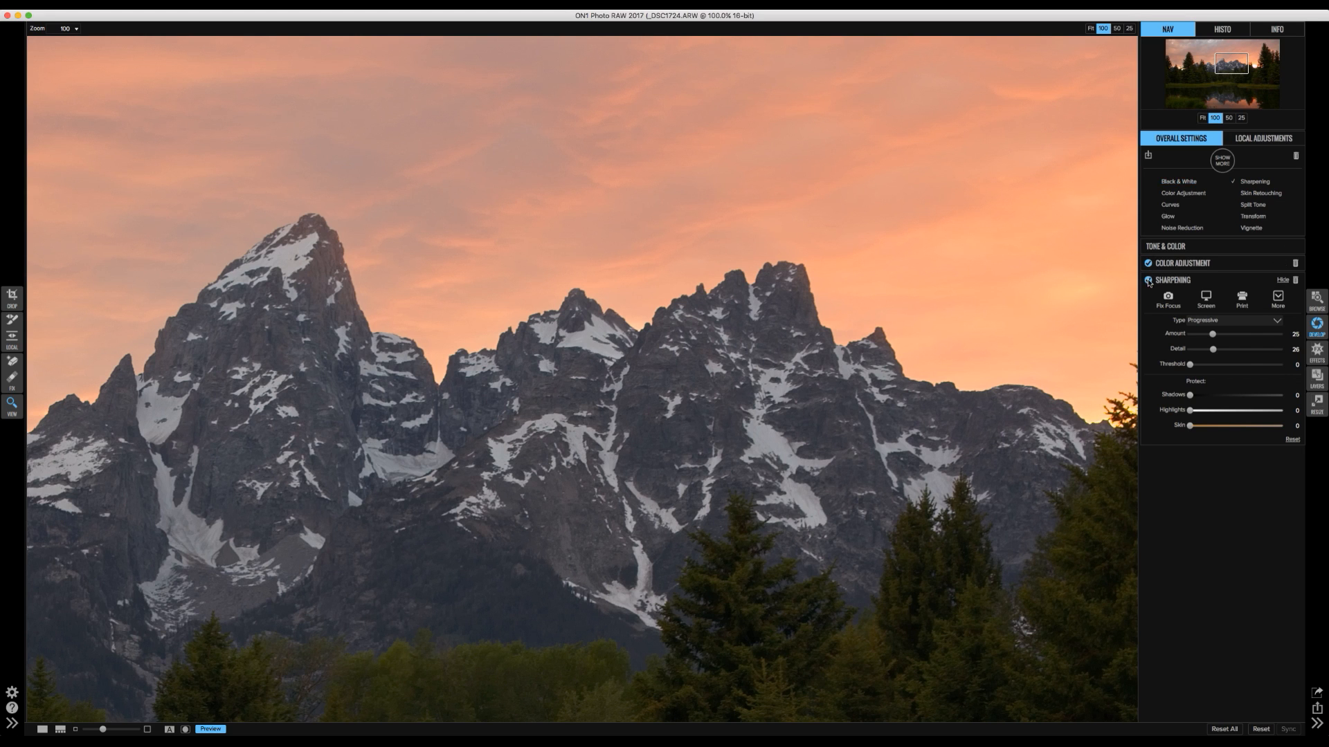
{"action": "left_click", "coordinate": [1148, 280]}
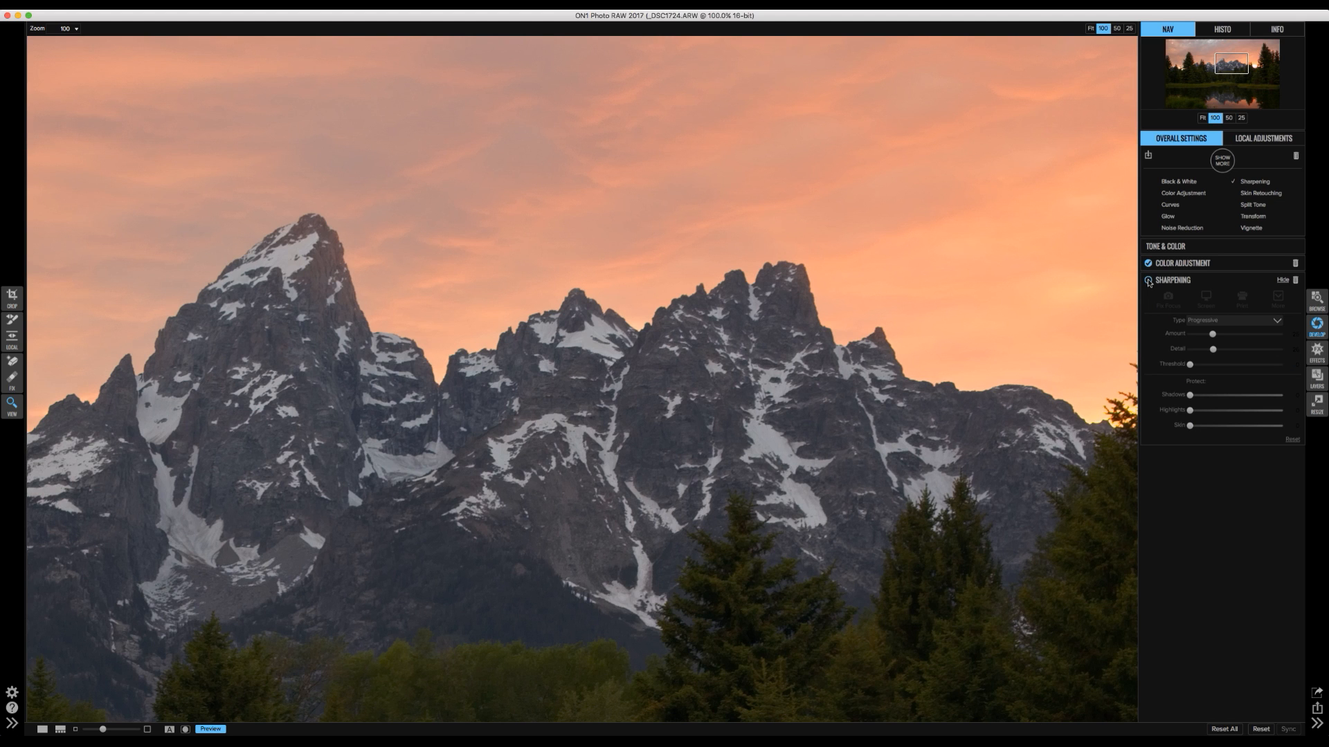
{"action": "left_click", "coordinate": [1148, 281]}
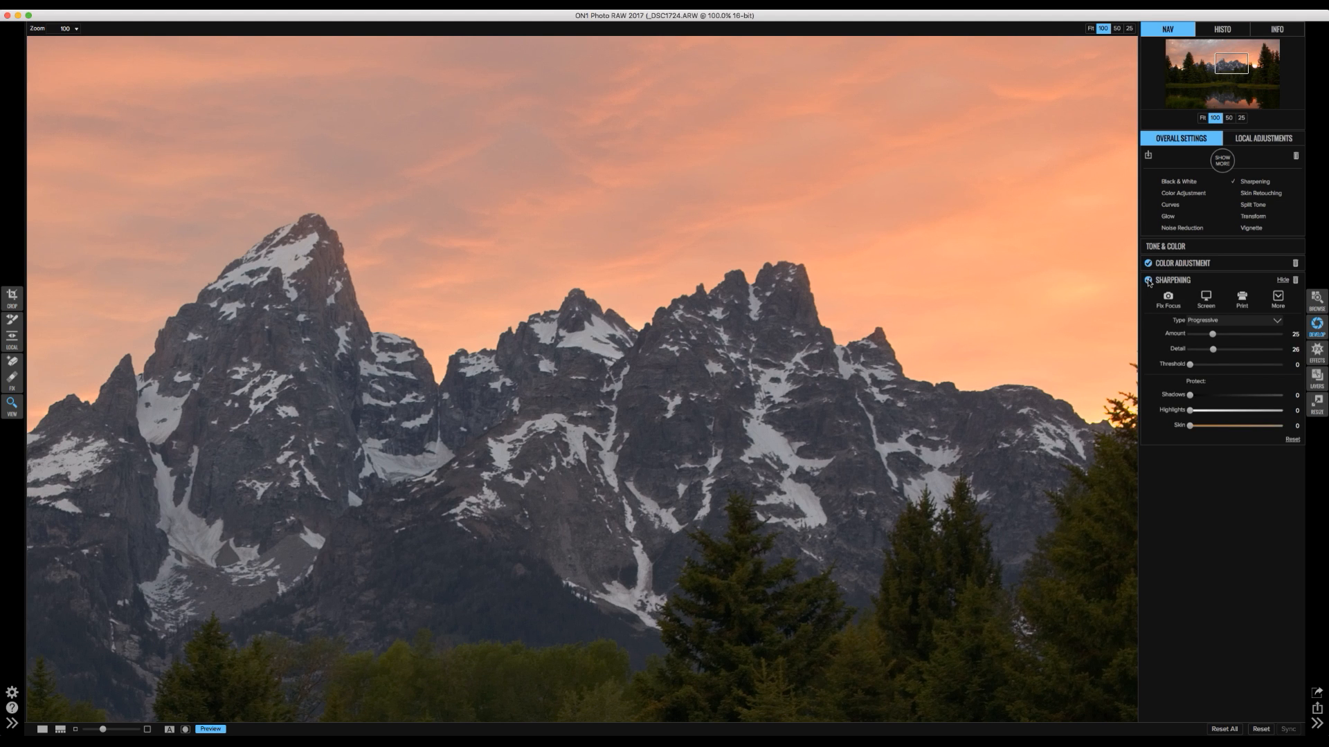
{"action": "left_click", "coordinate": [1148, 281]}
{"action": "left_click", "coordinate": [1148, 280]}
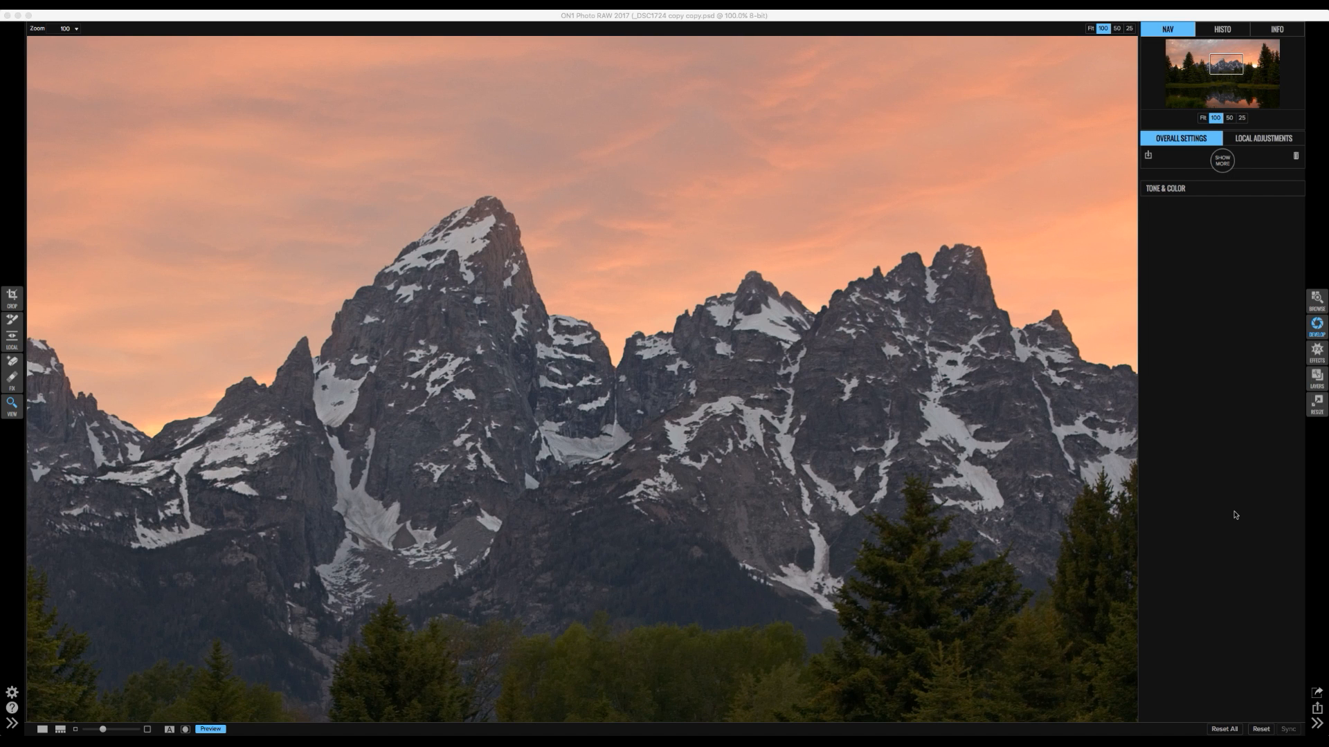
Add a Sharpening filter in Effects and set its type to Progressive.
{"action": "left_click", "coordinate": [1317, 353]}
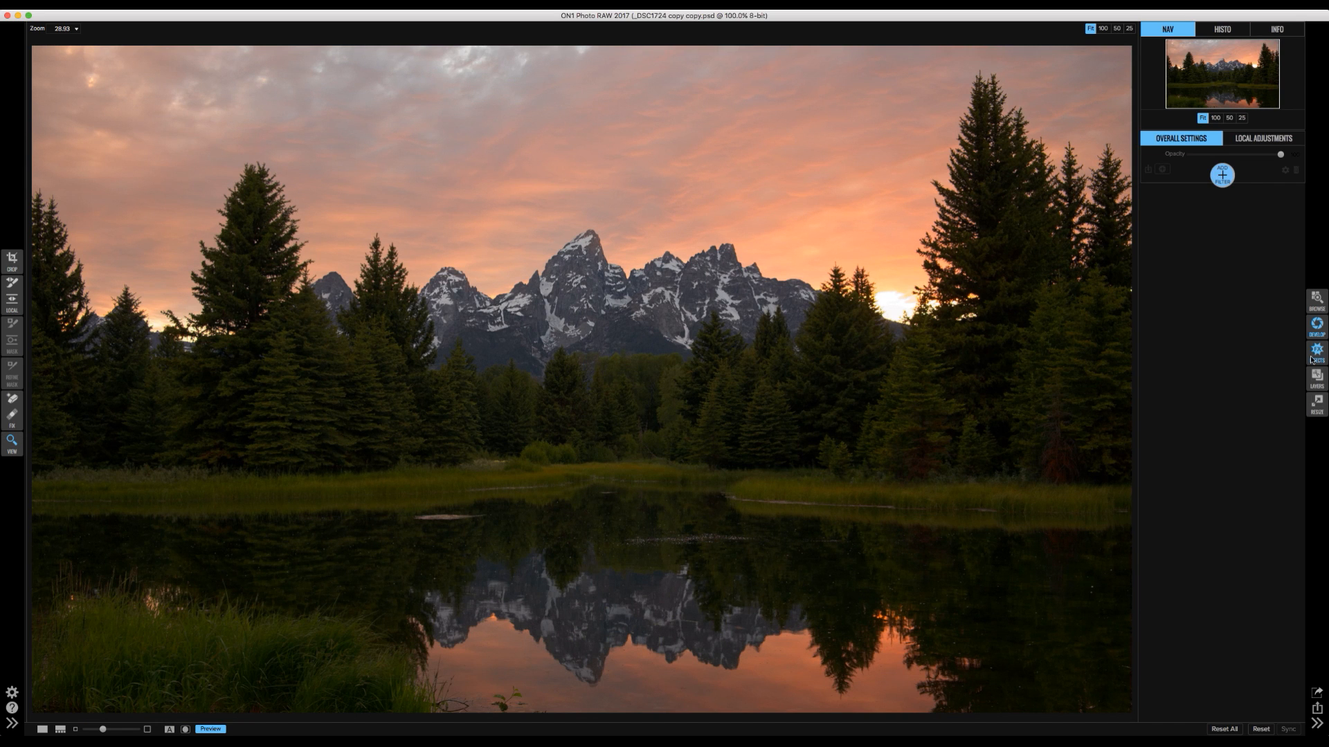
{"action": "left_click", "coordinate": [1222, 175]}
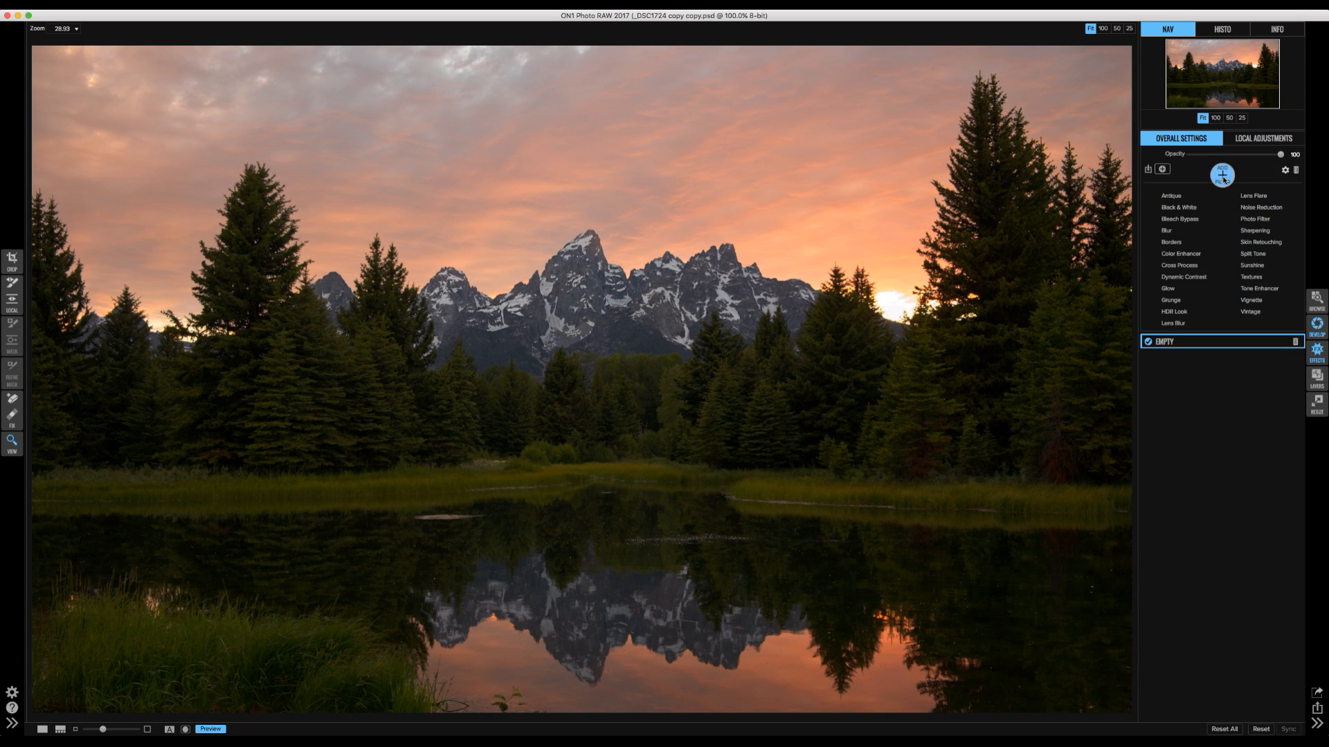
{"action": "left_click", "coordinate": [1252, 232]}
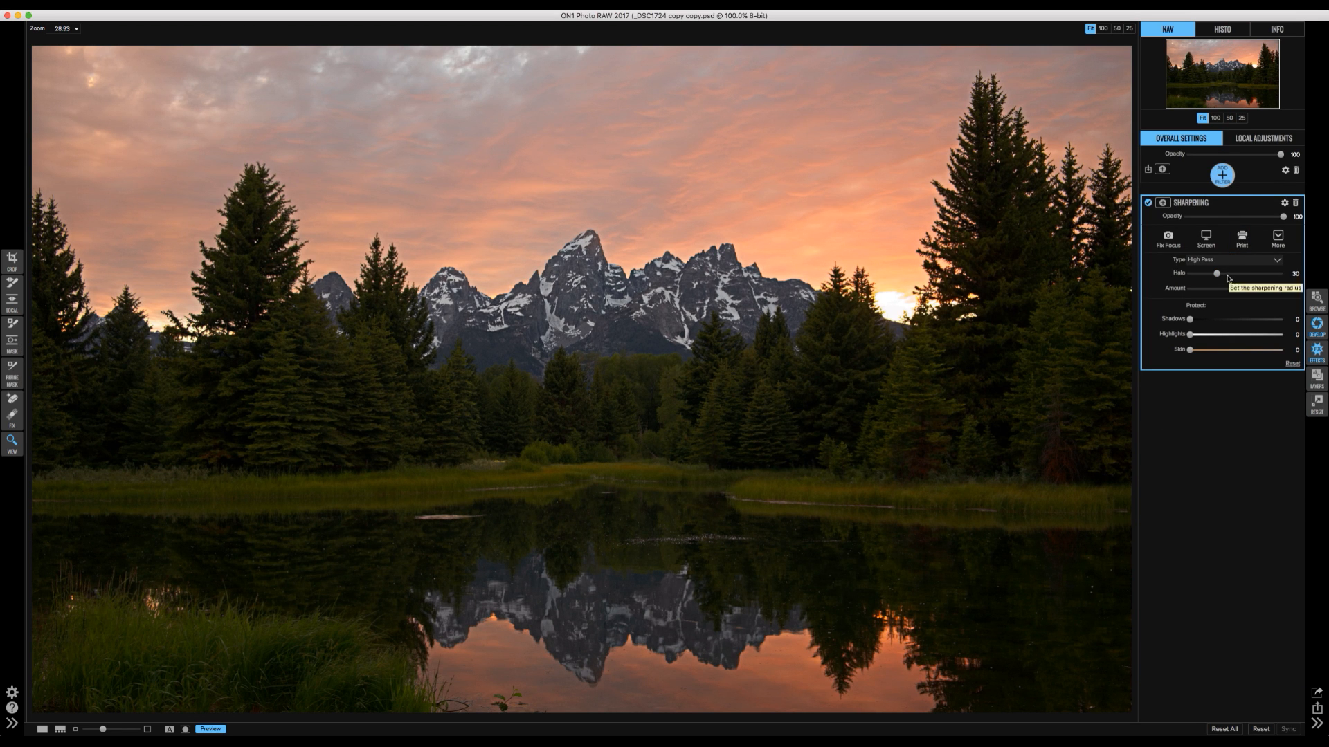
{"action": "left_click", "coordinate": [1230, 263]}
{"action": "left_click", "coordinate": [1229, 280]}
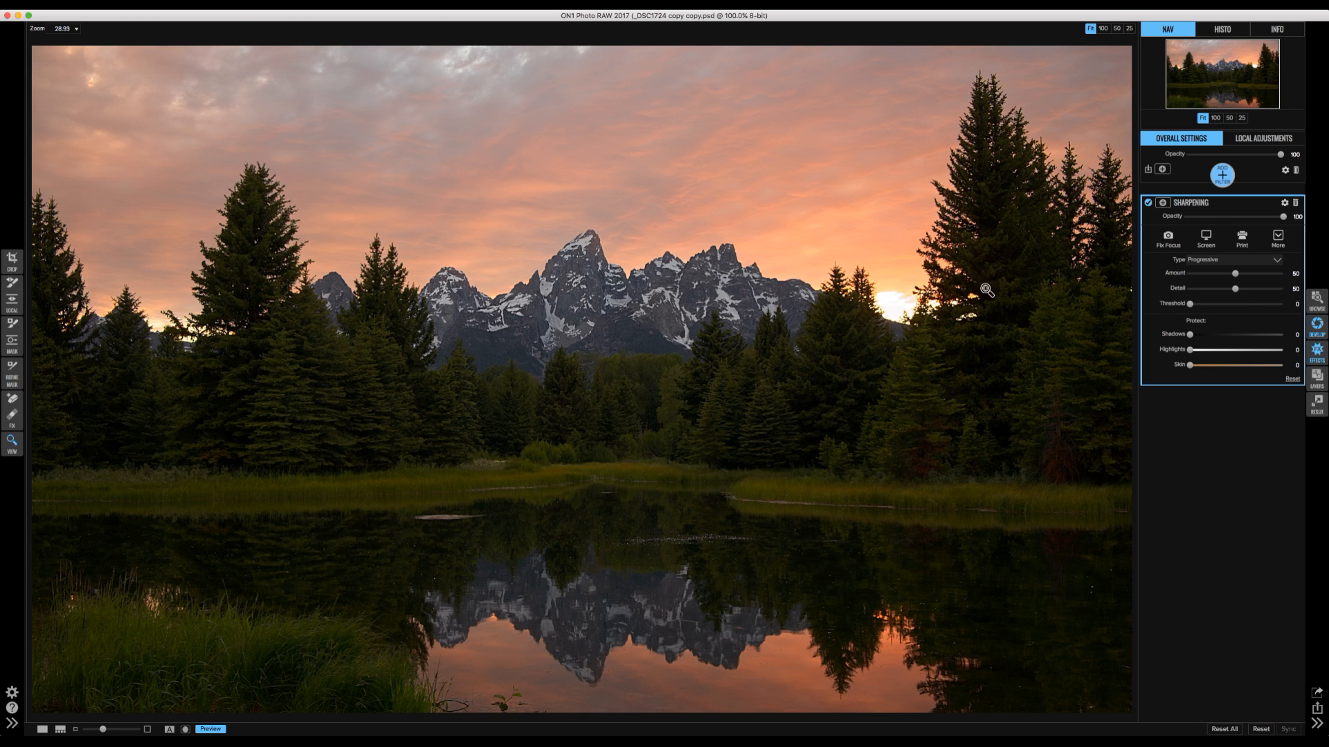
Set the Sharpening filter's Amount to 43 and Detail to 44, judging the mountains at 100%.
{"action": "left_click", "coordinate": [1221, 274]}
{"action": "left_click", "coordinate": [1215, 118]}
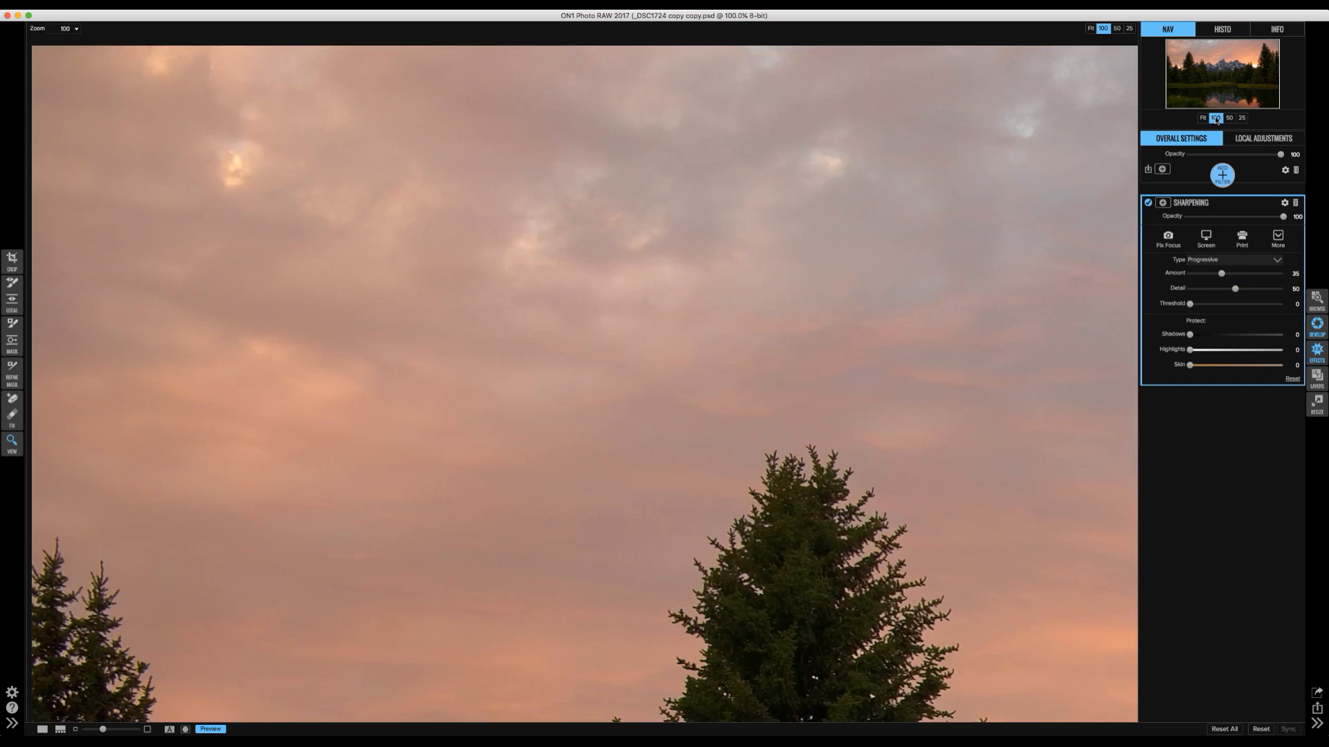
{"action": "left_click_drag", "start_coordinate": [1218, 78], "coordinate": [1231, 69]}
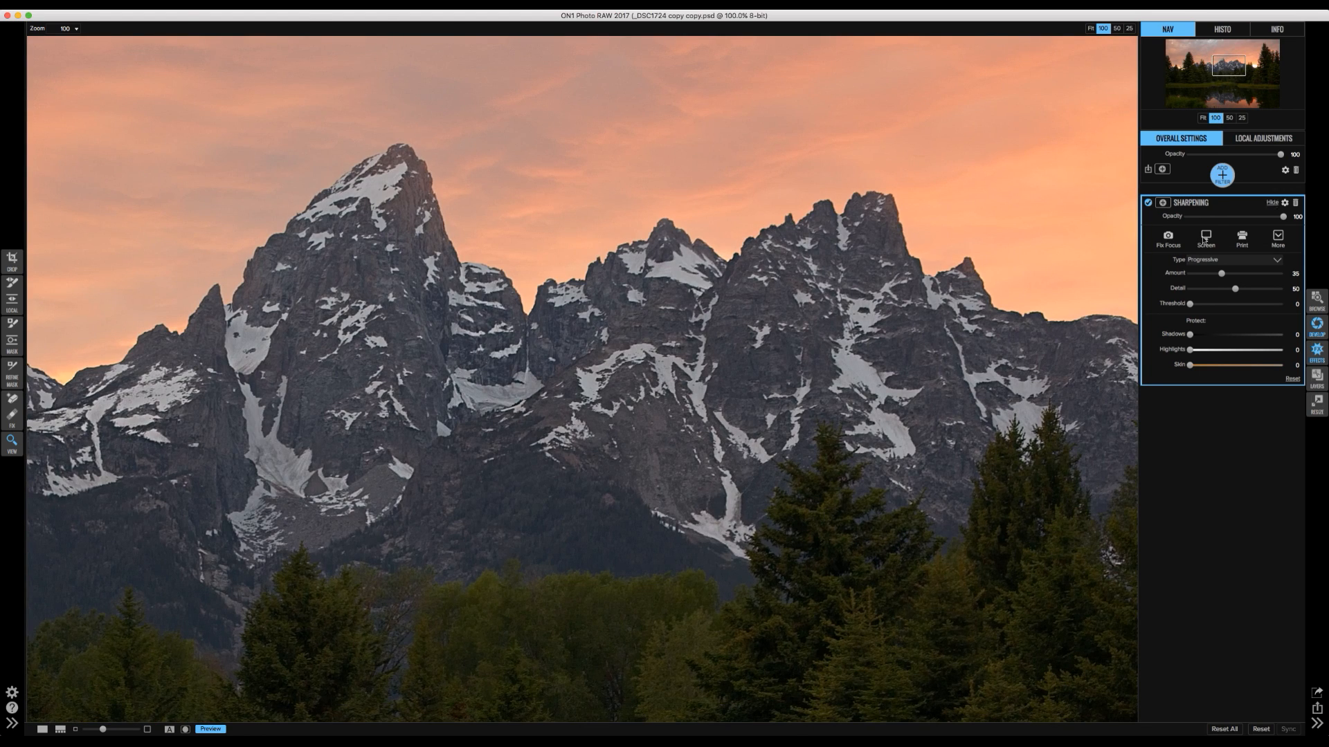
{"action": "left_click_drag", "start_coordinate": [1230, 287], "coordinate": [1280, 277]}
{"action": "left_click_drag", "start_coordinate": [1279, 277], "coordinate": [1234, 276]}
{"action": "mouse_move", "coordinate": [1229, 274]}
{"action": "left_mouse_down"}
{"action": "mouse_move", "coordinate": [1221, 292]}
{"action": "mouse_move", "coordinate": [1279, 290]}
{"action": "mouse_move", "coordinate": [1229, 291]}
{"action": "left_mouse_up"}
{"action": "left_click_drag", "start_coordinate": [1229, 292], "coordinate": [1230, 291]}
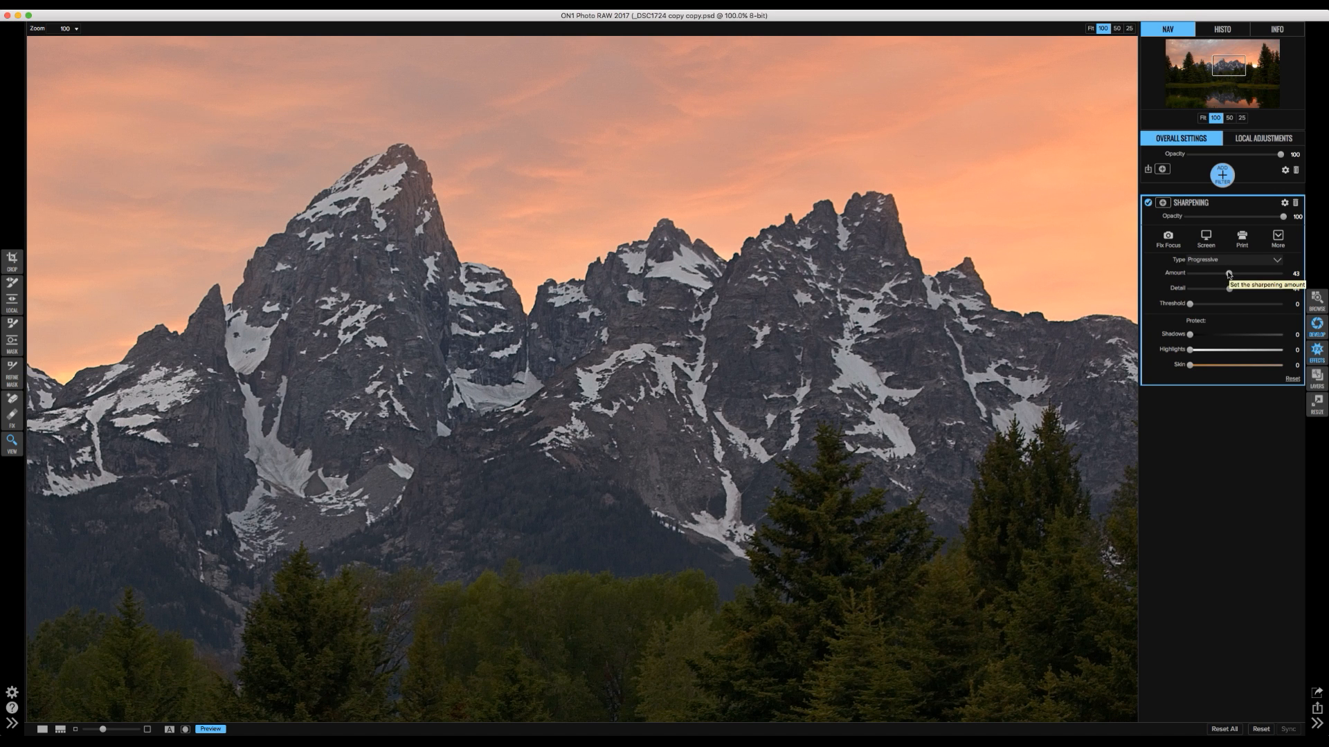
Fit the whole photo in view and compare it with and without the Sharpening filter.
{"action": "left_click", "coordinate": [1203, 118]}
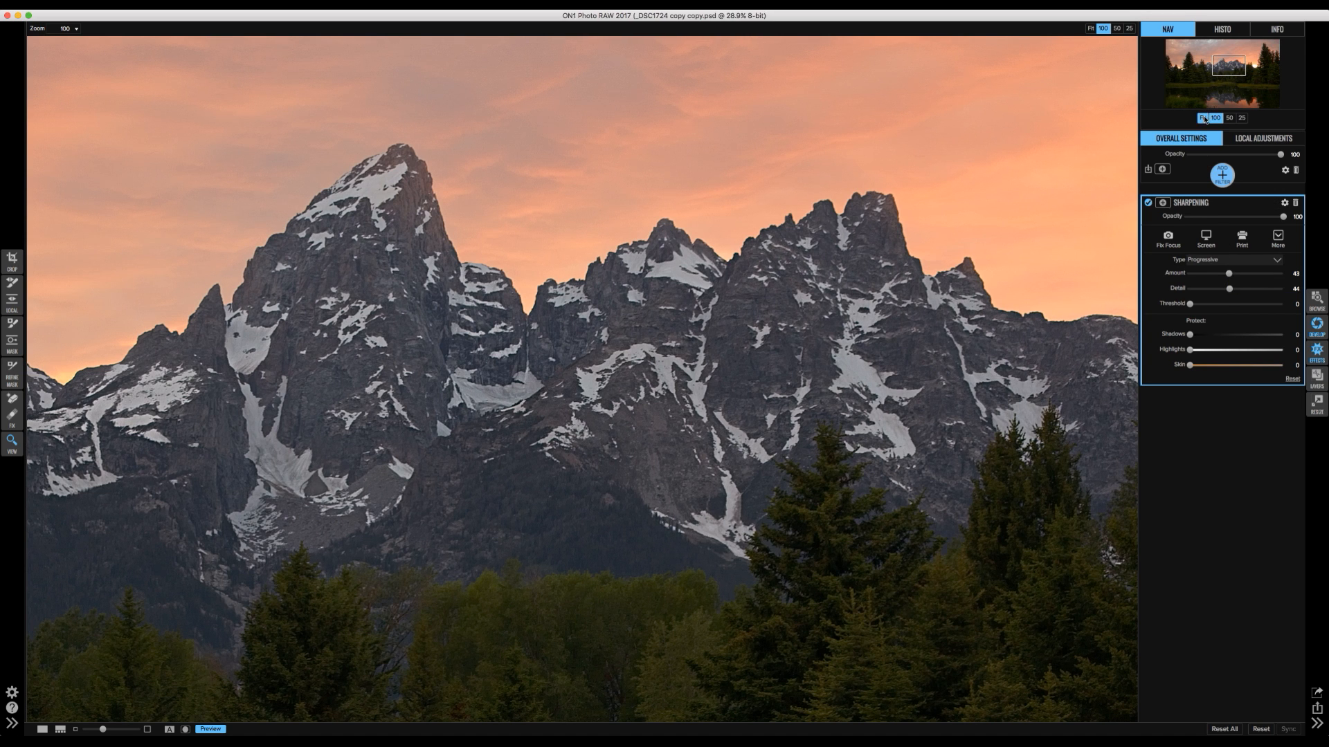
{"action": "left_click", "coordinate": [1149, 203]}
{"action": "left_click", "coordinate": [1149, 203]}
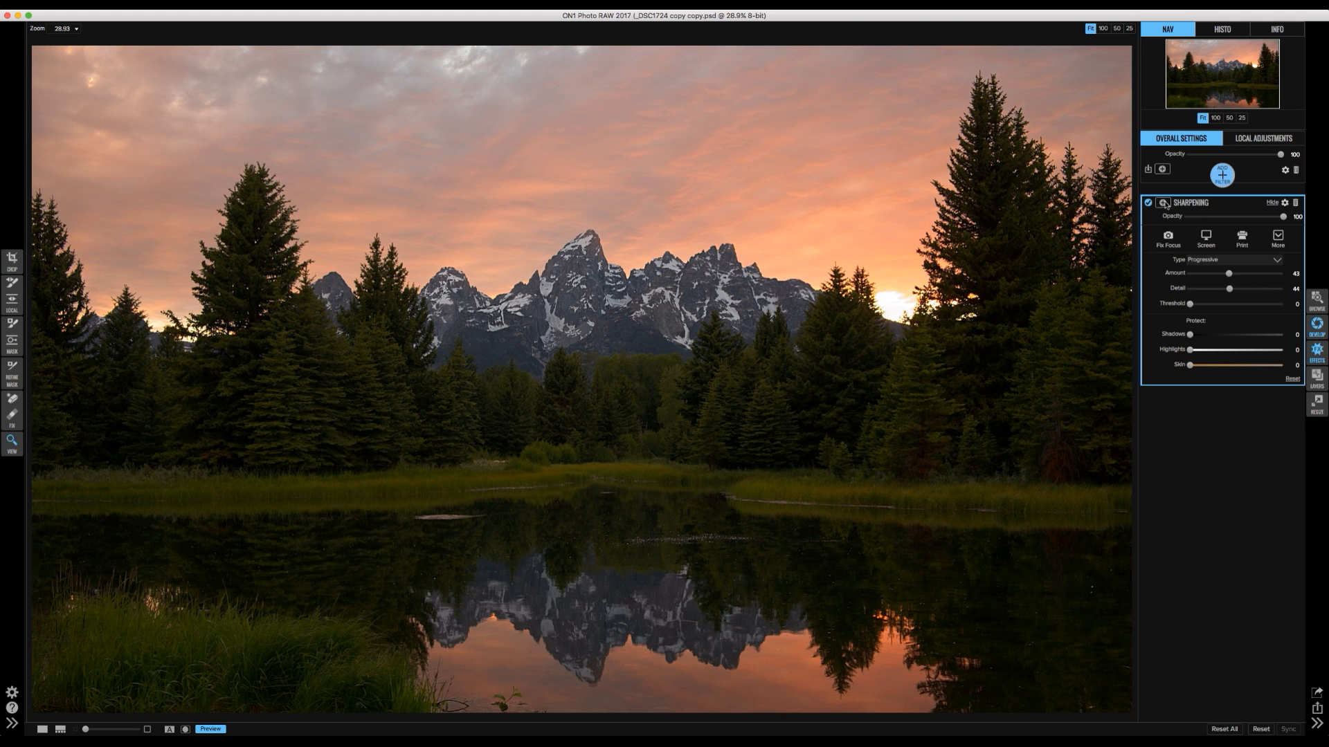
Invert the Sharpening filter's mask and set the masking brush to Paint In with Perfect Brush enabled.
{"action": "left_click", "coordinate": [1164, 203]}
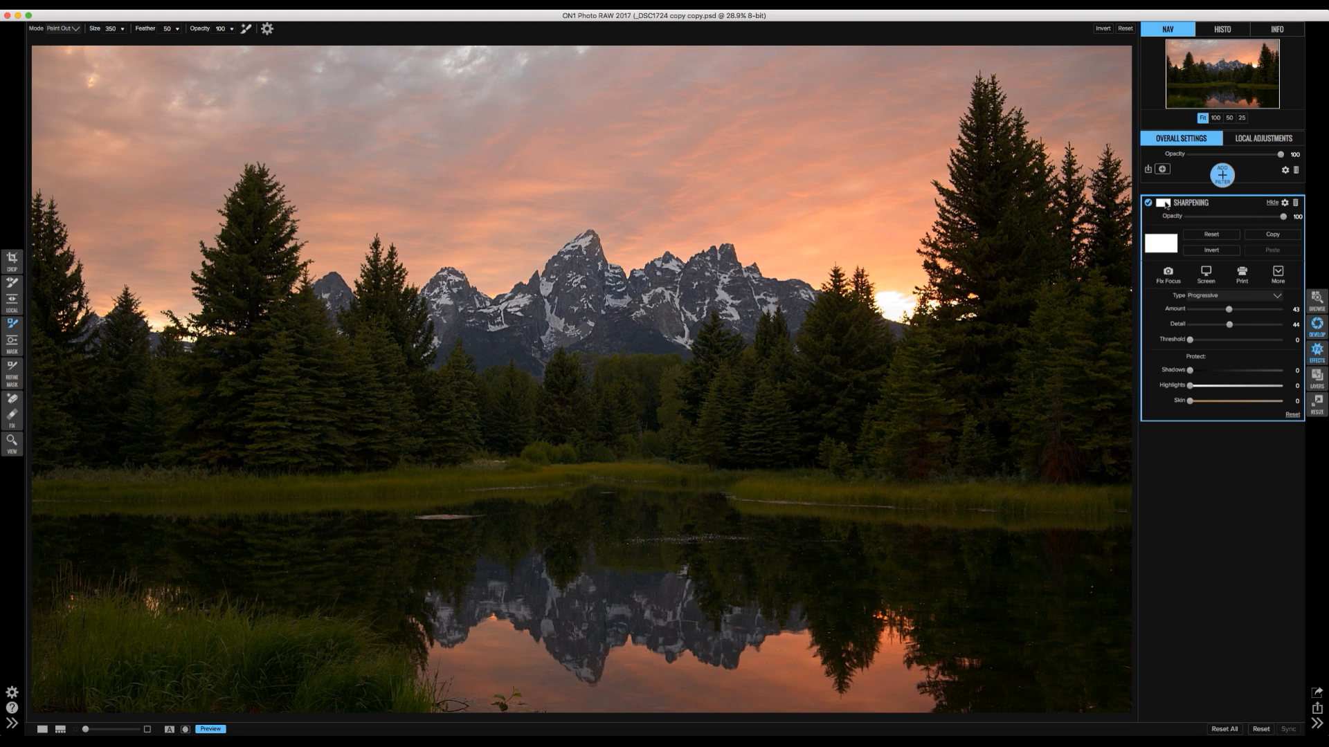
{"action": "left_click", "coordinate": [1210, 254]}
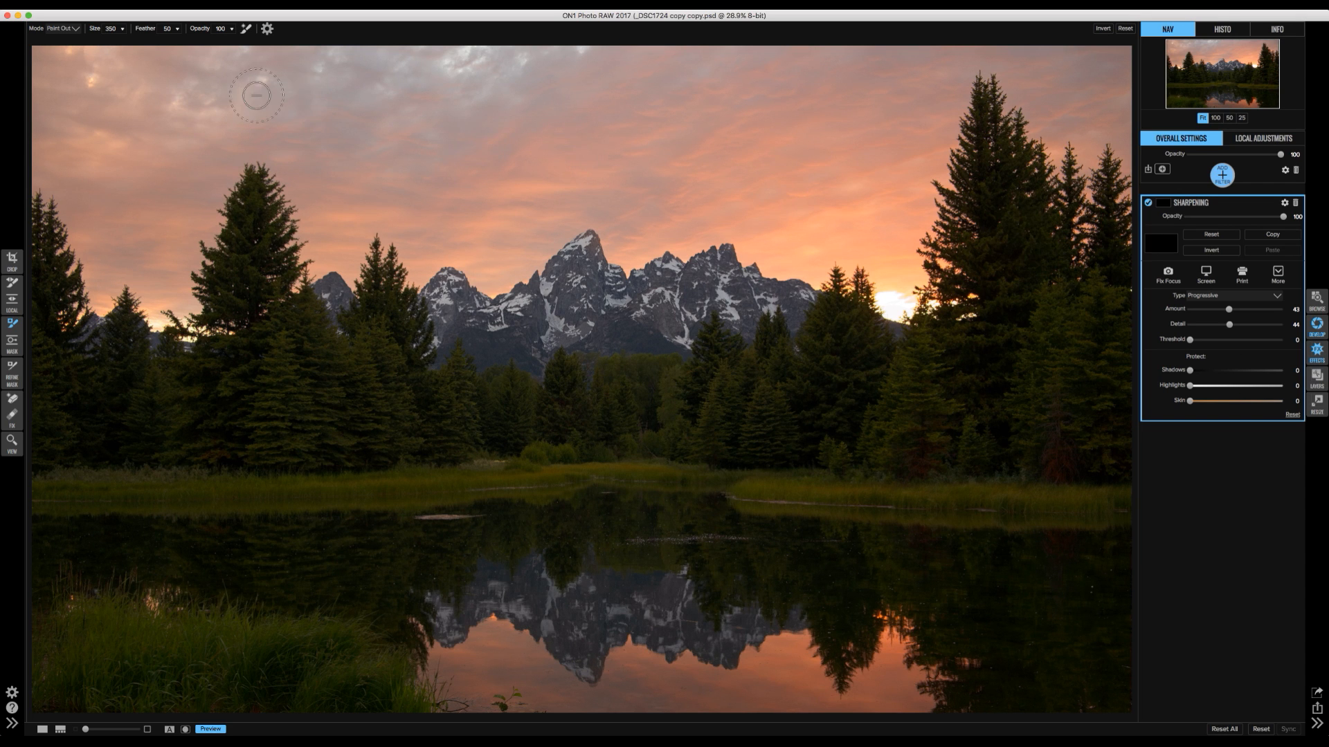
{"action": "left_click", "coordinate": [68, 30]}
{"action": "left_click", "coordinate": [61, 50]}
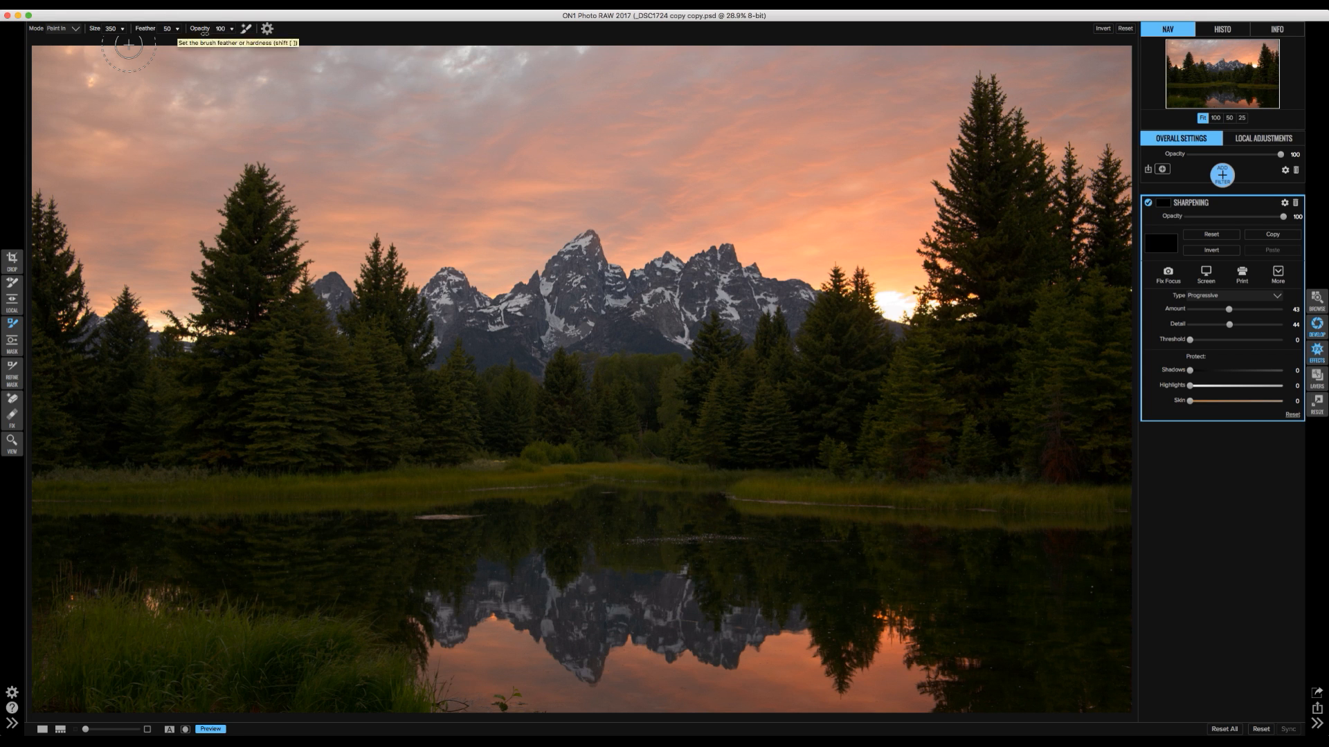
{"action": "left_click", "coordinate": [246, 31]}
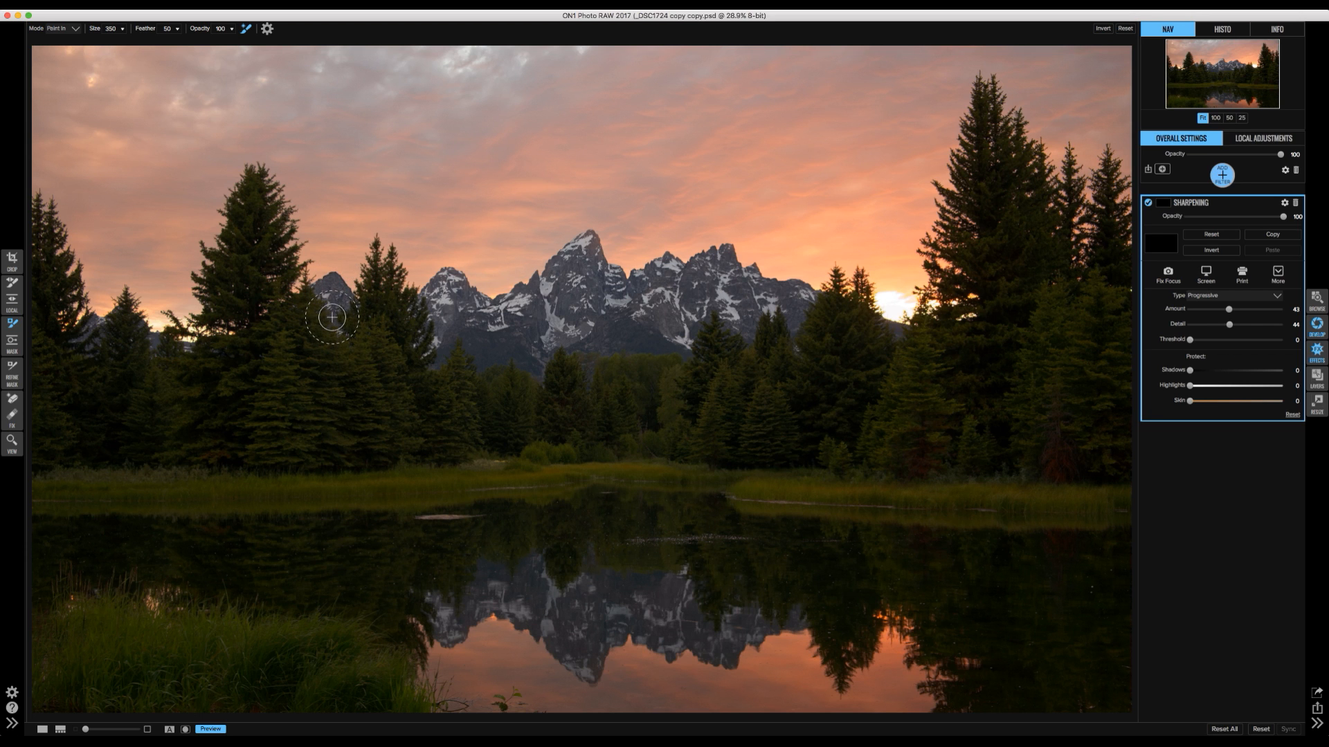
Paint the sharpening in over the mountain range and its lake reflection, adjusting the brush size to 300.
{"action": "mouse_move", "coordinate": [332, 317]}
{"action": "left_mouse_down"}
{"action": "mouse_move", "coordinate": [428, 296]}
{"action": "mouse_move", "coordinate": [443, 275]}
{"action": "mouse_move", "coordinate": [454, 285]}
{"action": "left_mouse_up"}
{"action": "key", "text": "bracketleft"}
{"action": "key", "text": "bracketleft"}
{"action": "key", "text": "bracketleft"}
{"action": "key", "text": "bracketright"}
{"action": "key", "text": "bracketright"}
{"action": "key", "text": "bracketright"}
{"action": "key", "text": "bracketright"}
{"action": "key", "text": "bracketright"}
{"action": "key", "text": "bracketright"}
{"action": "key", "text": "bracketright"}
{"action": "key", "text": "bracketright"}
{"action": "key", "text": "bracketleft"}
{"action": "key", "text": "bracketleft"}
{"action": "key", "text": "bracketleft"}
{"action": "left_click_drag", "start_coordinate": [664, 511], "coordinate": [612, 508]}
Compare the masked Sharpening filter on and off, in the full view and on the mountains at 100%.
{"action": "left_click", "coordinate": [1147, 203]}
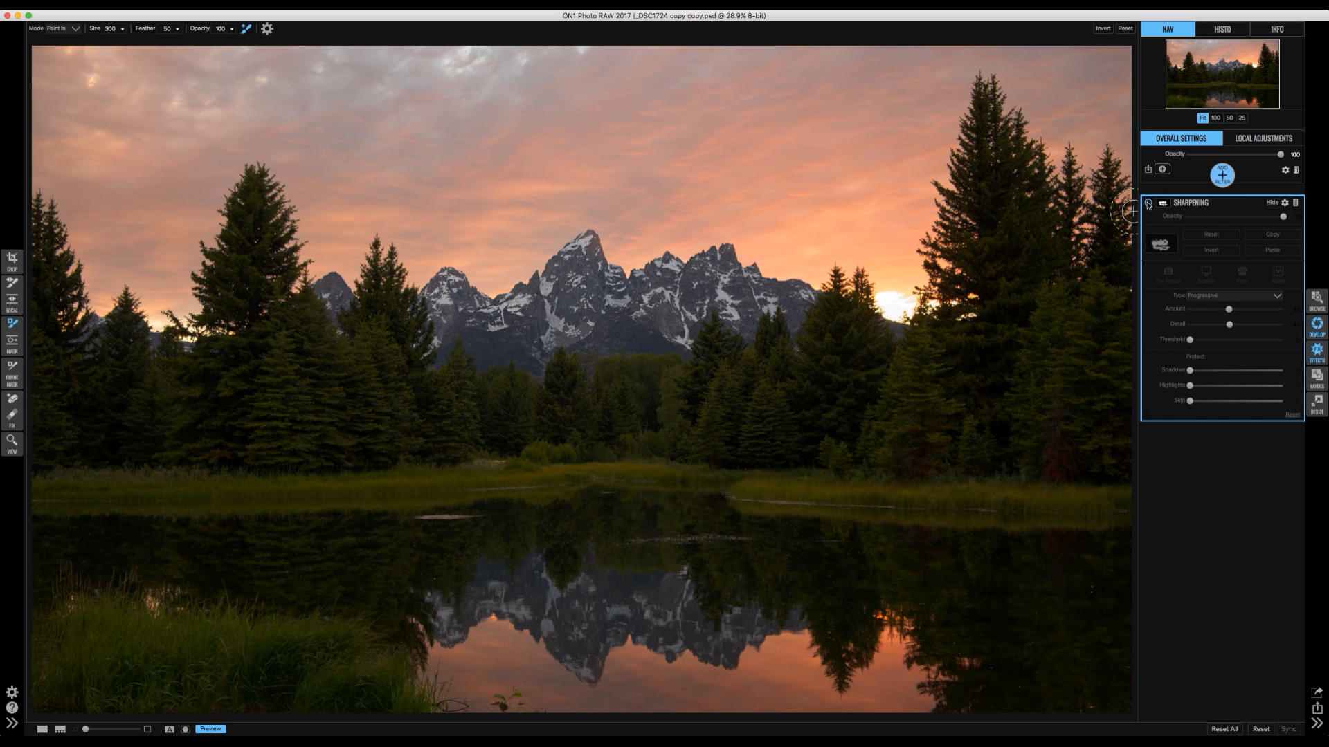
{"action": "left_click", "coordinate": [1148, 203]}
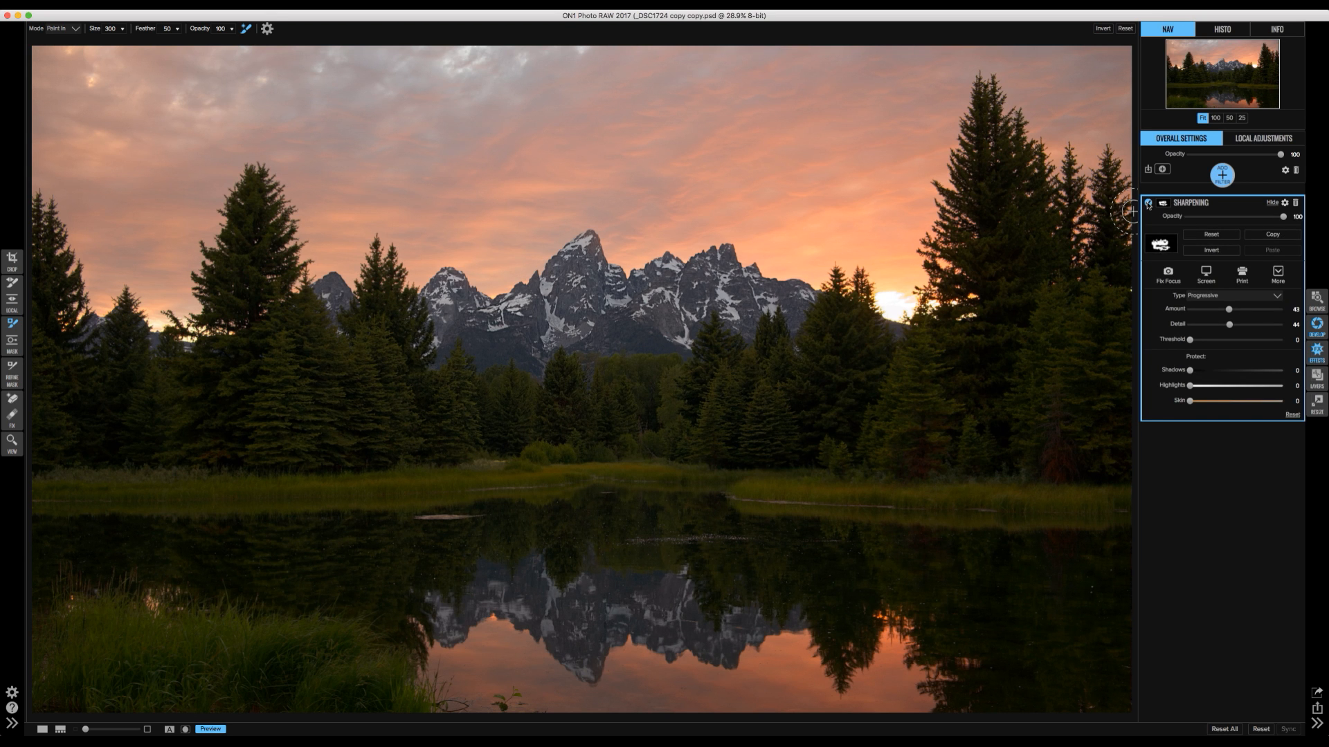
{"action": "left_click", "coordinate": [1148, 202]}
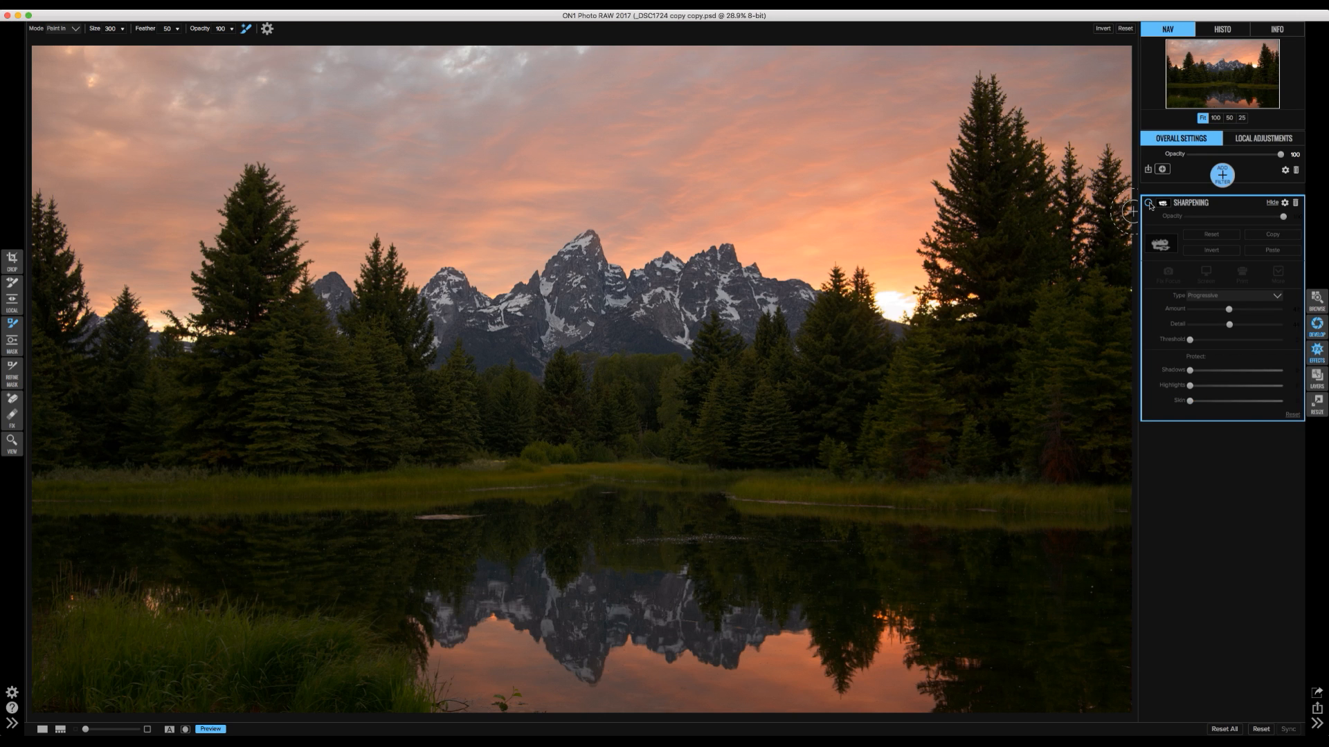
{"action": "left_click", "coordinate": [1215, 118]}
{"action": "left_click_drag", "start_coordinate": [1230, 69], "coordinate": [1226, 68]}
{"action": "left_click", "coordinate": [1148, 204]}
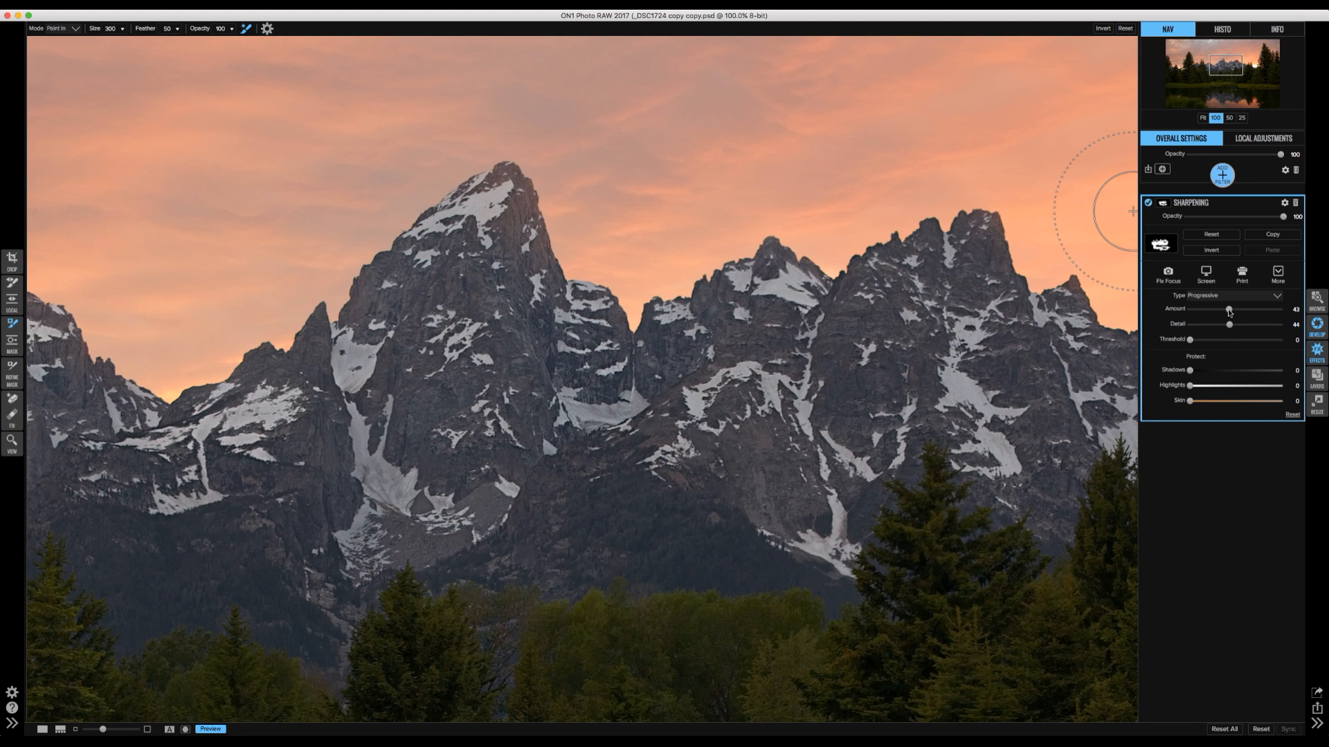
Try a Sharpening Amount of 67 and compare the mountains with and without the filter.
{"action": "left_click_drag", "start_coordinate": [1229, 313], "coordinate": [1250, 312]}
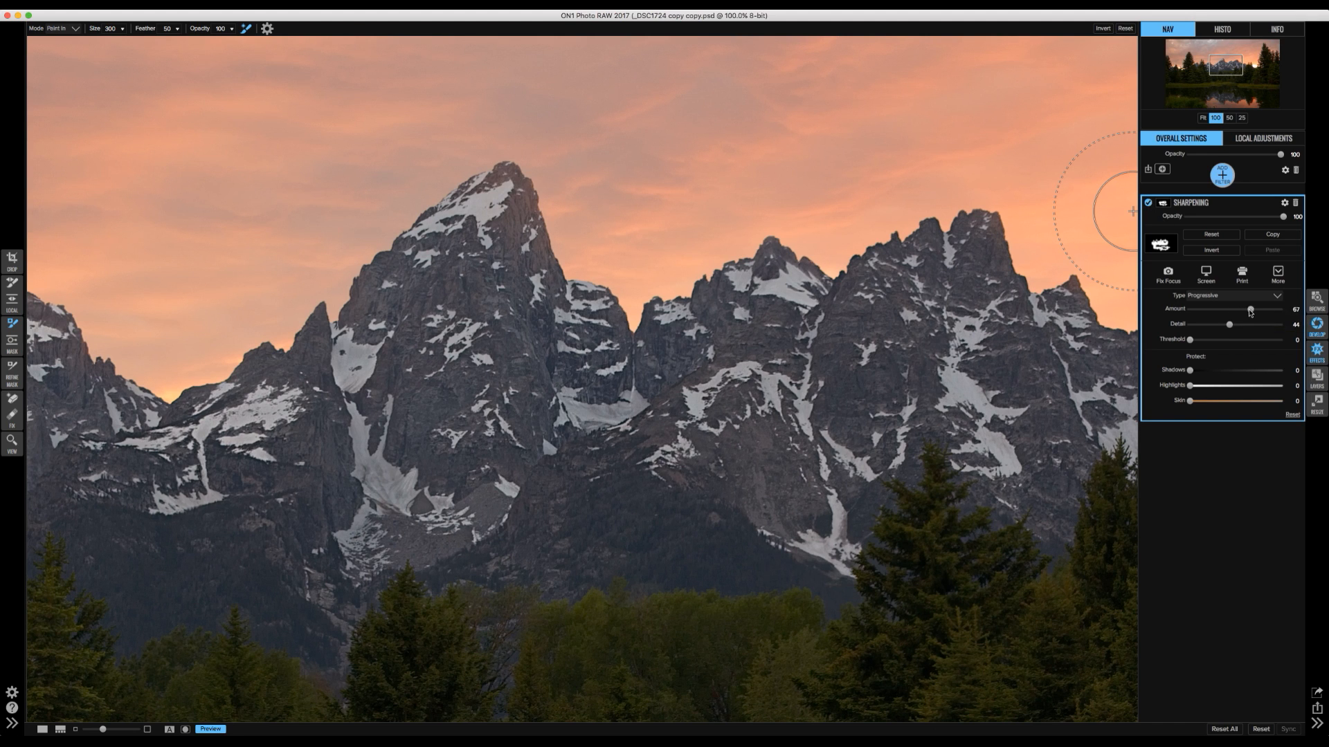
{"action": "left_click", "coordinate": [1149, 204]}
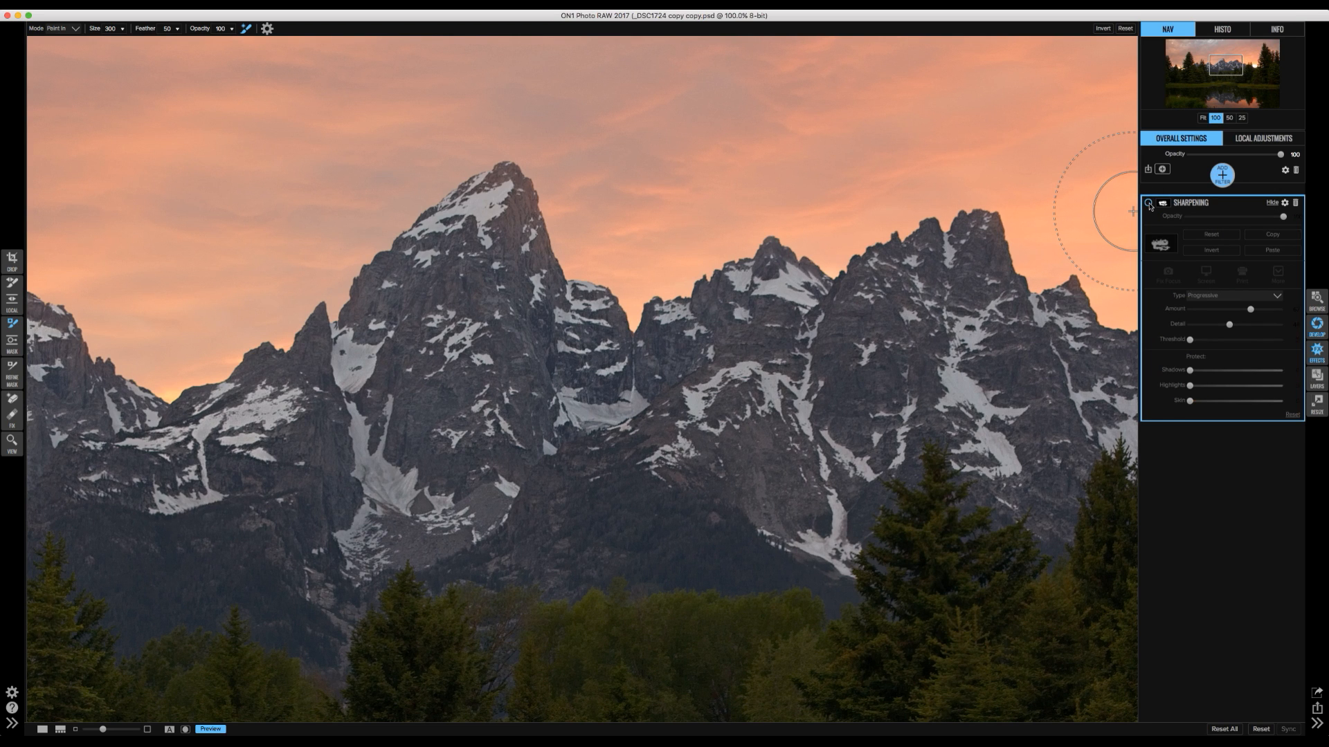
{"action": "left_click", "coordinate": [1148, 203]}
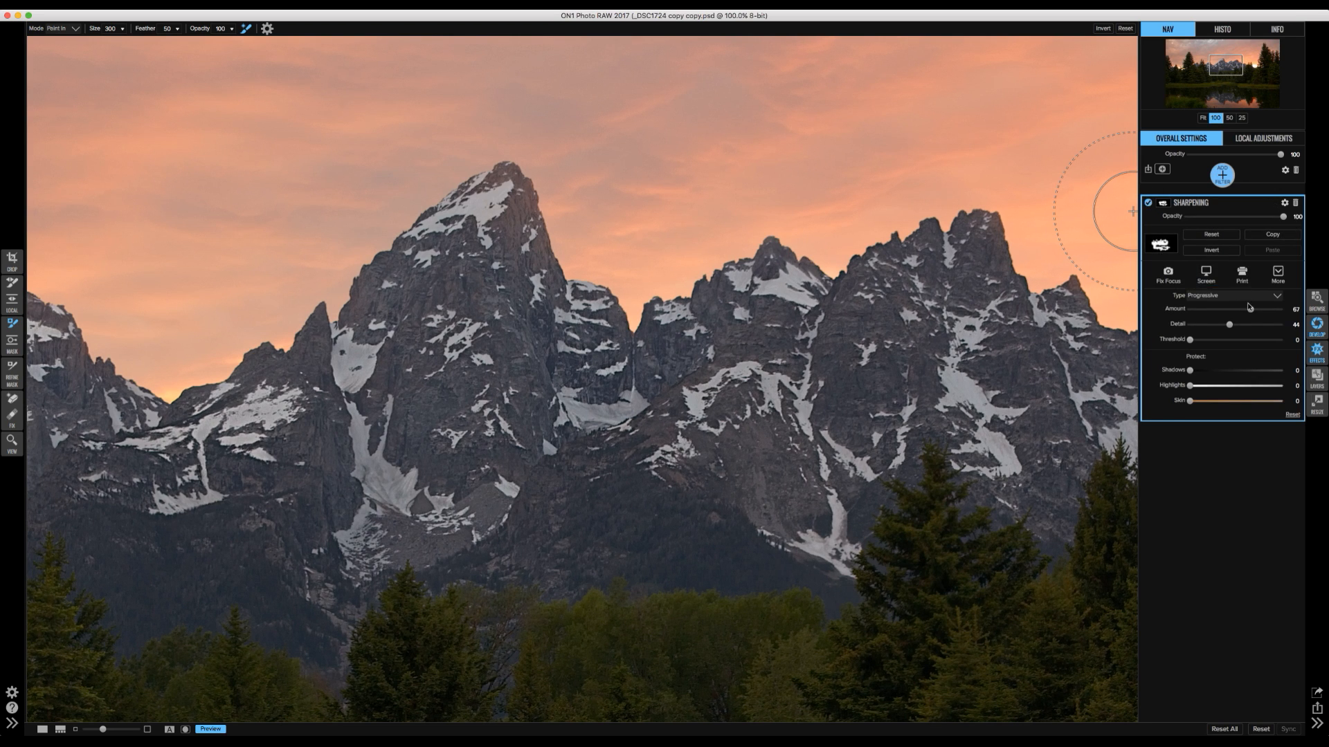
Set the Sharpening filter's Amount to 49 and Detail to 49, and return to the full-photo view.
{"action": "left_click", "coordinate": [1231, 311]}
{"action": "left_click_drag", "start_coordinate": [1230, 311], "coordinate": [1233, 314]}
{"action": "left_click_drag", "start_coordinate": [1229, 325], "coordinate": [1233, 326]}
{"action": "left_click", "coordinate": [1202, 118]}
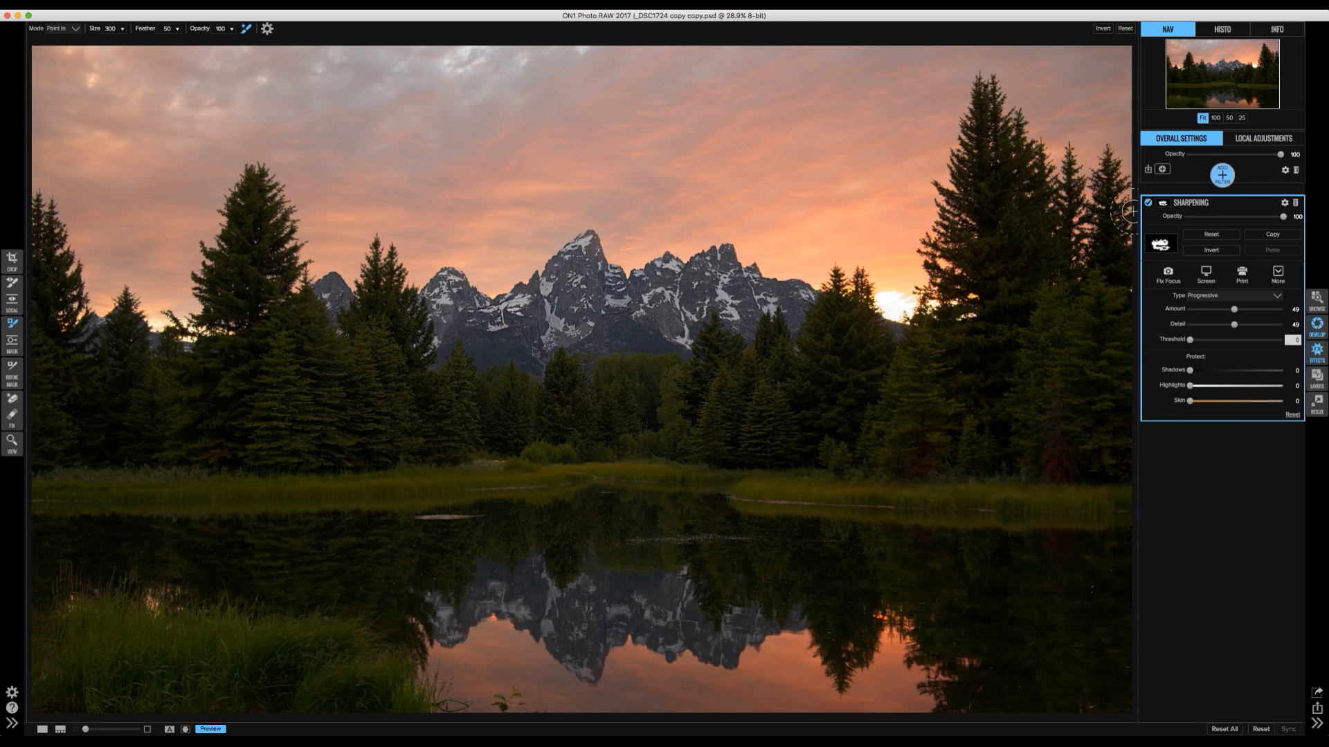
Open the photo in Resize, enable Progressive Sharpening, and inspect the mountain peaks at 100%.
{"action": "left_click", "coordinate": [1317, 401]}
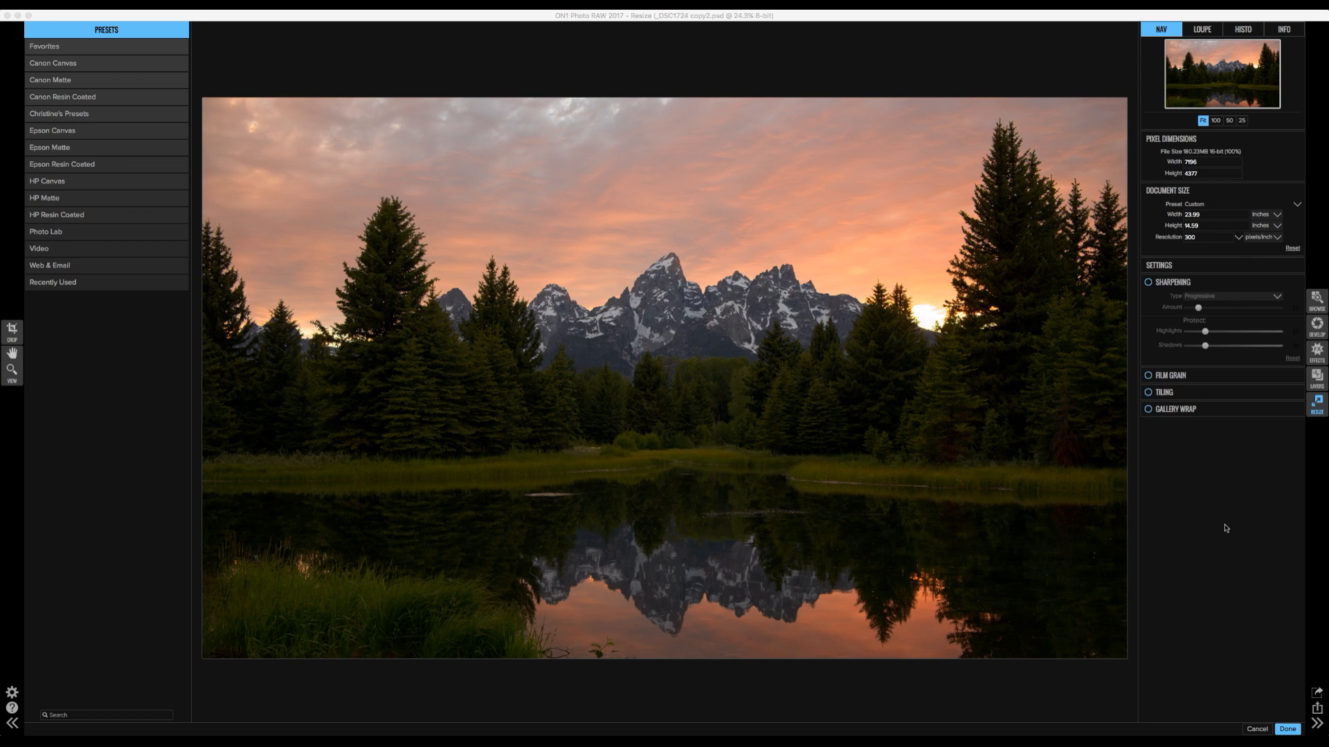
{"action": "left_click", "coordinate": [1148, 285]}
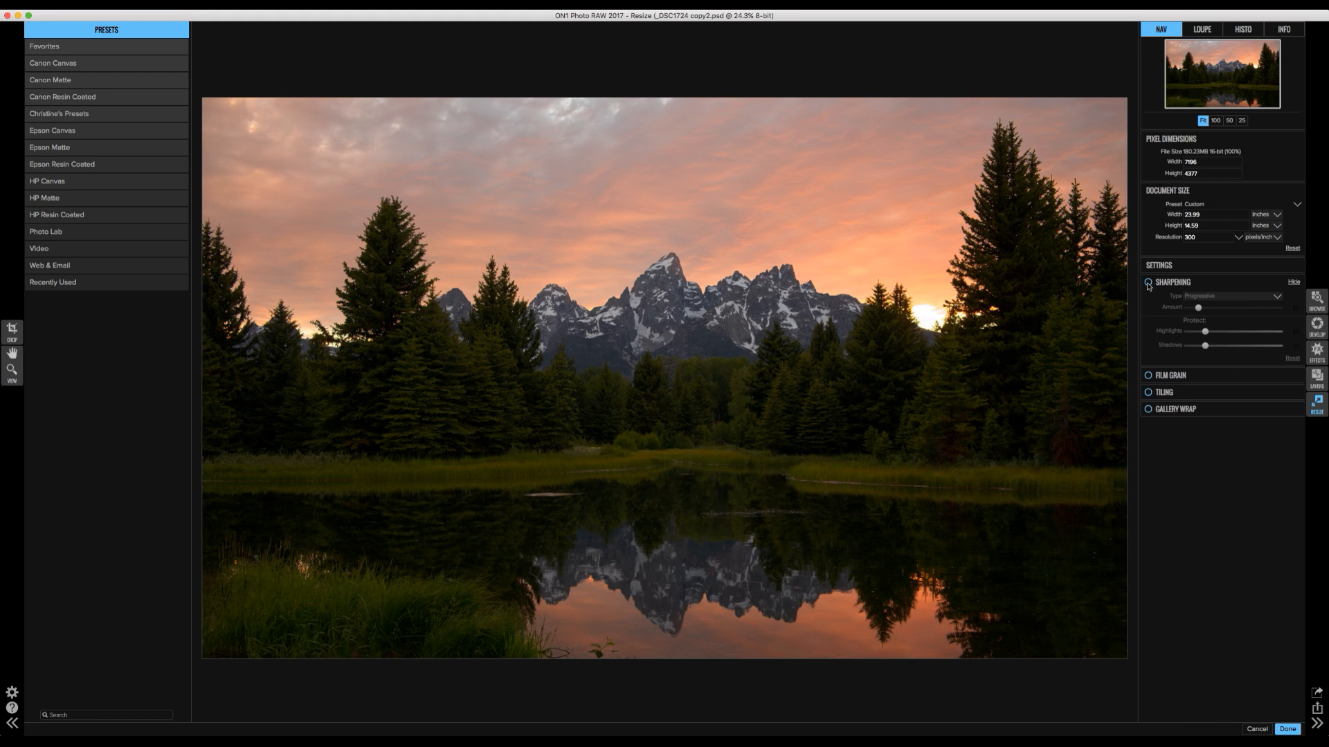
{"action": "left_click", "coordinate": [1148, 283]}
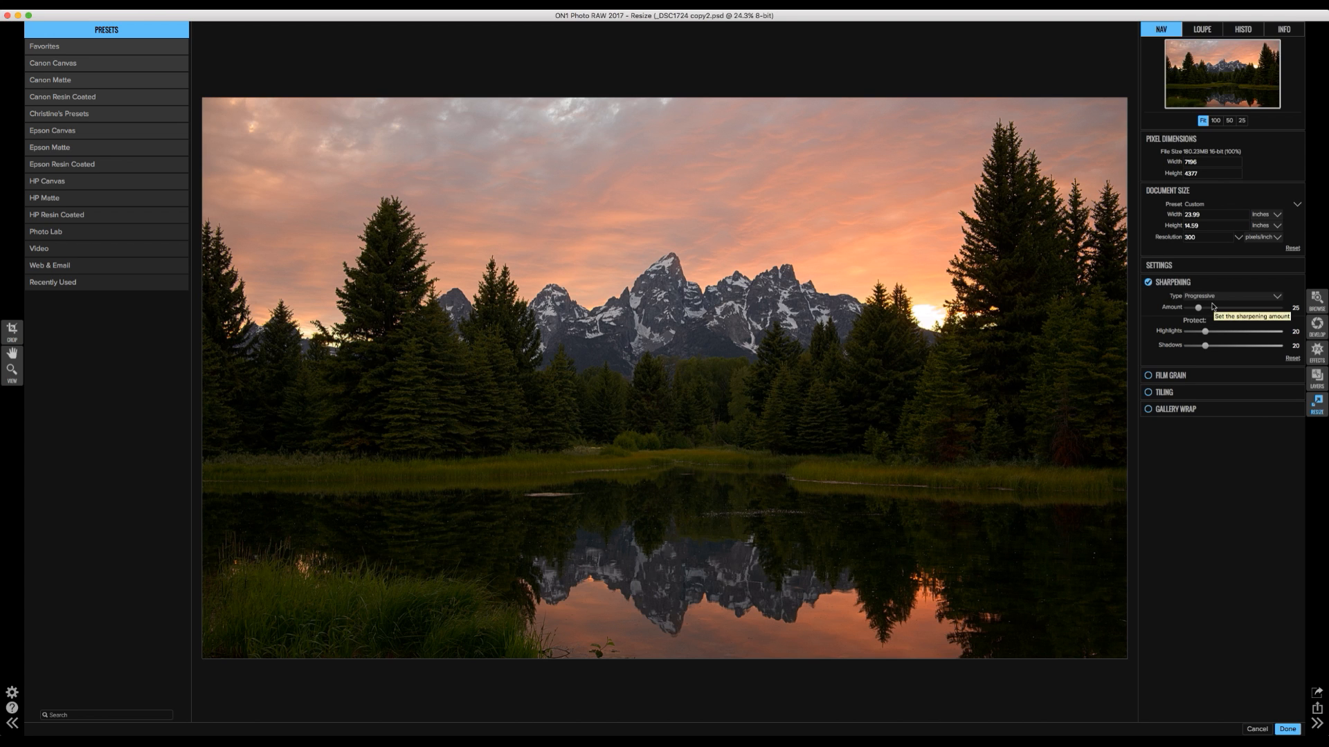
{"action": "left_click", "coordinate": [1215, 122]}
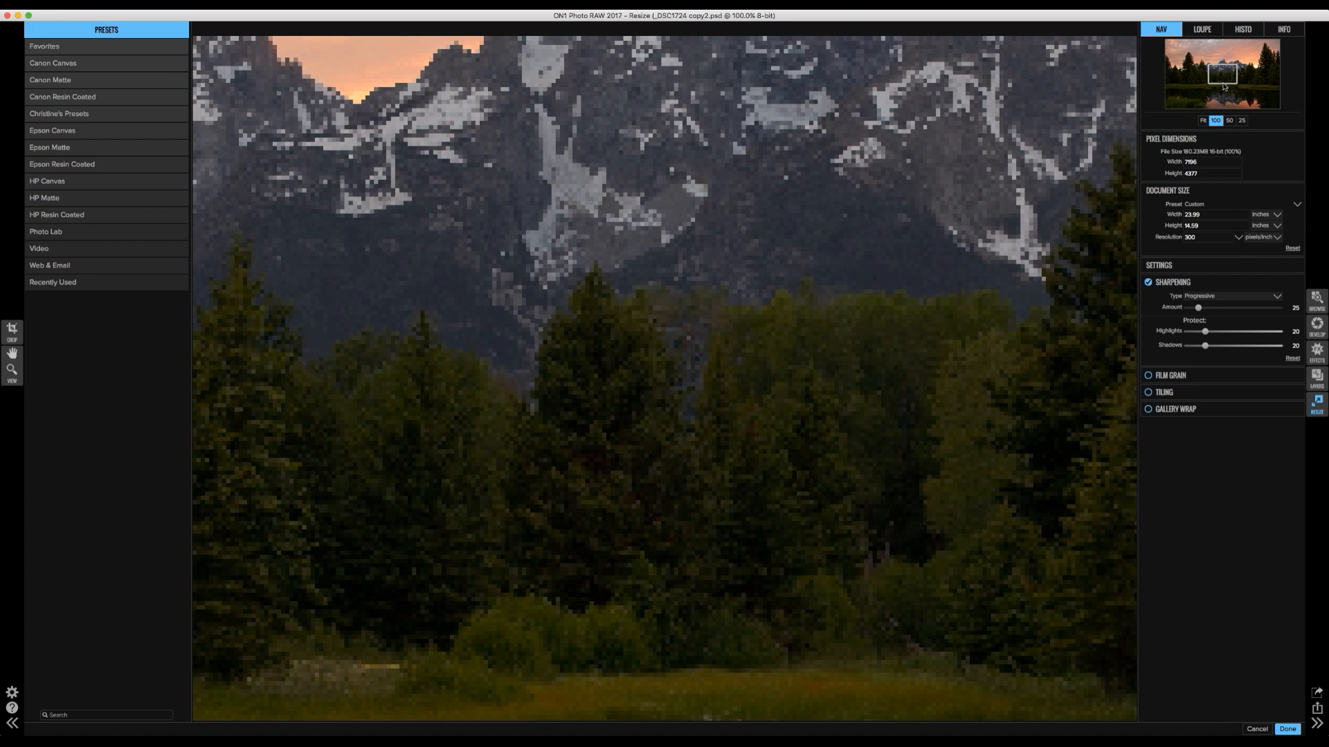
{"action": "left_click_drag", "start_coordinate": [1223, 79], "coordinate": [1223, 68]}
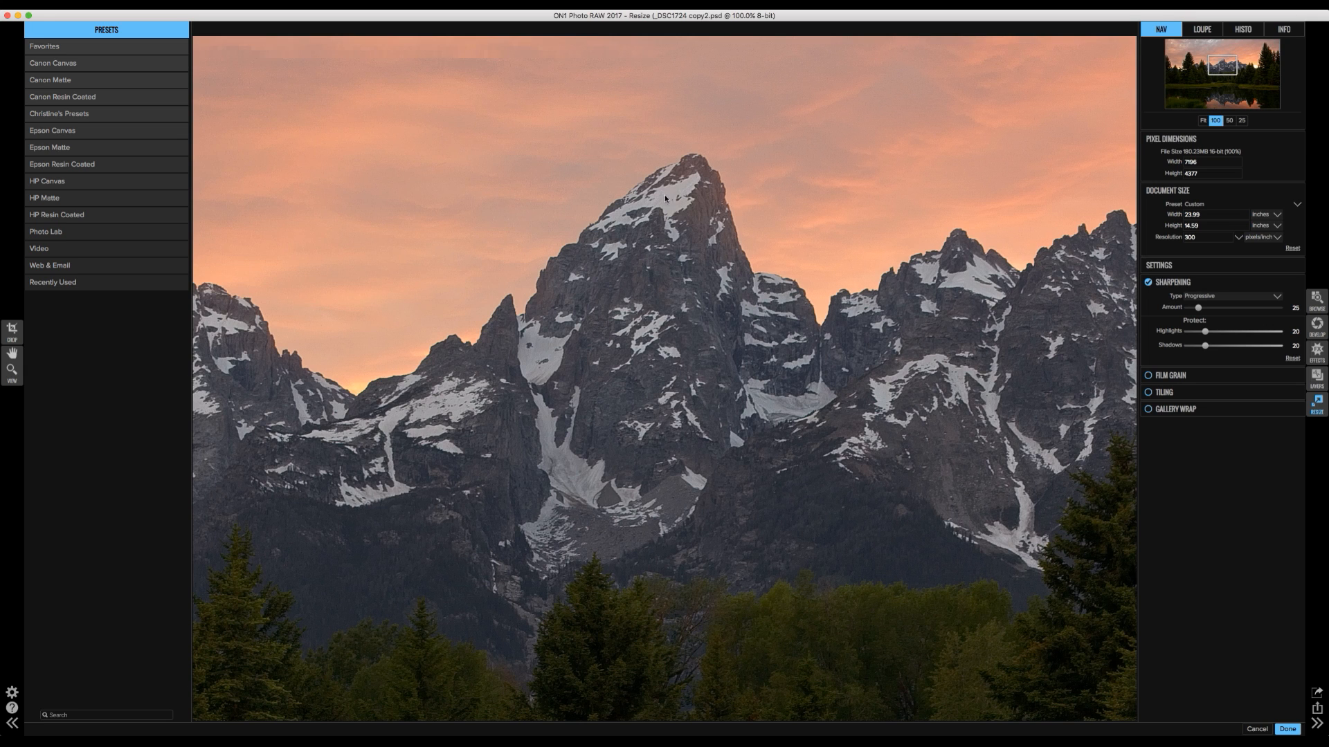
Browse the Epson Matte print presets and look through the commands for saving and managing presets.
{"action": "left_click", "coordinate": [136, 150]}
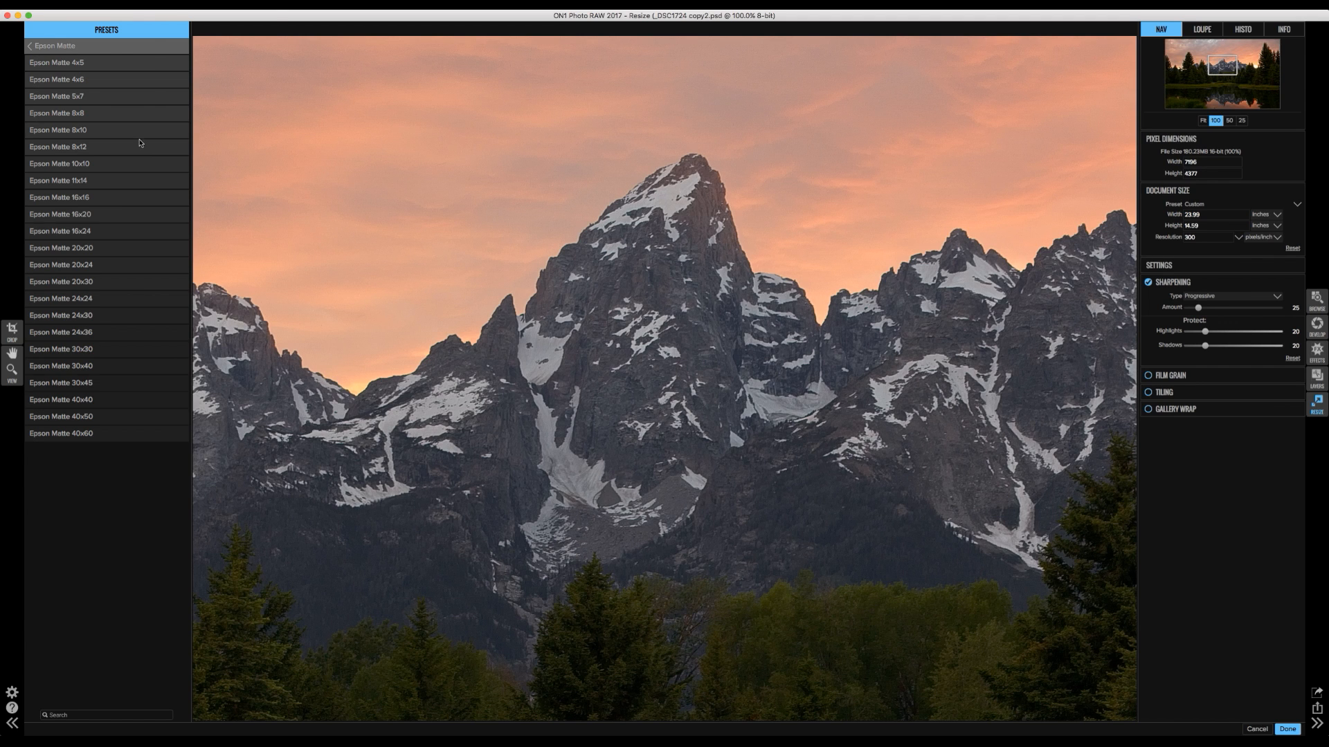
{"action": "left_click", "coordinate": [138, 4]}
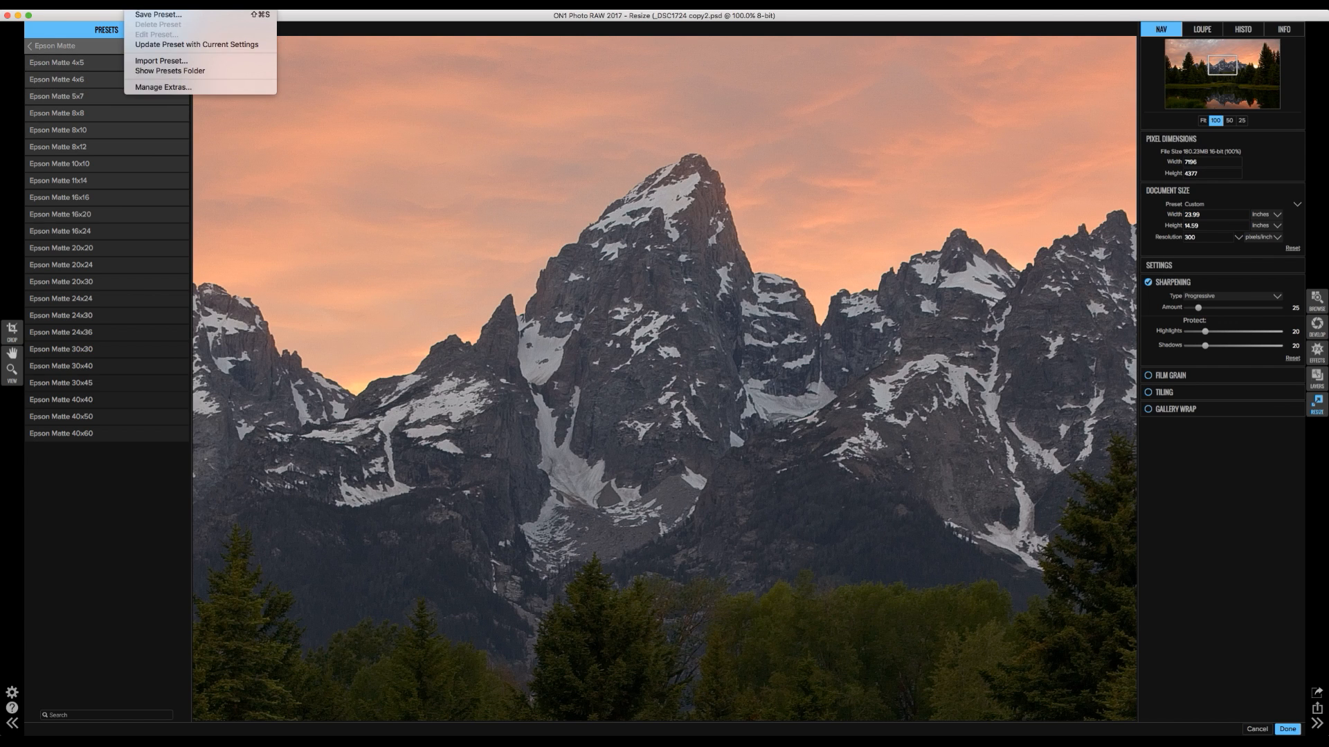
{"action": "key", "text": "Escape"}
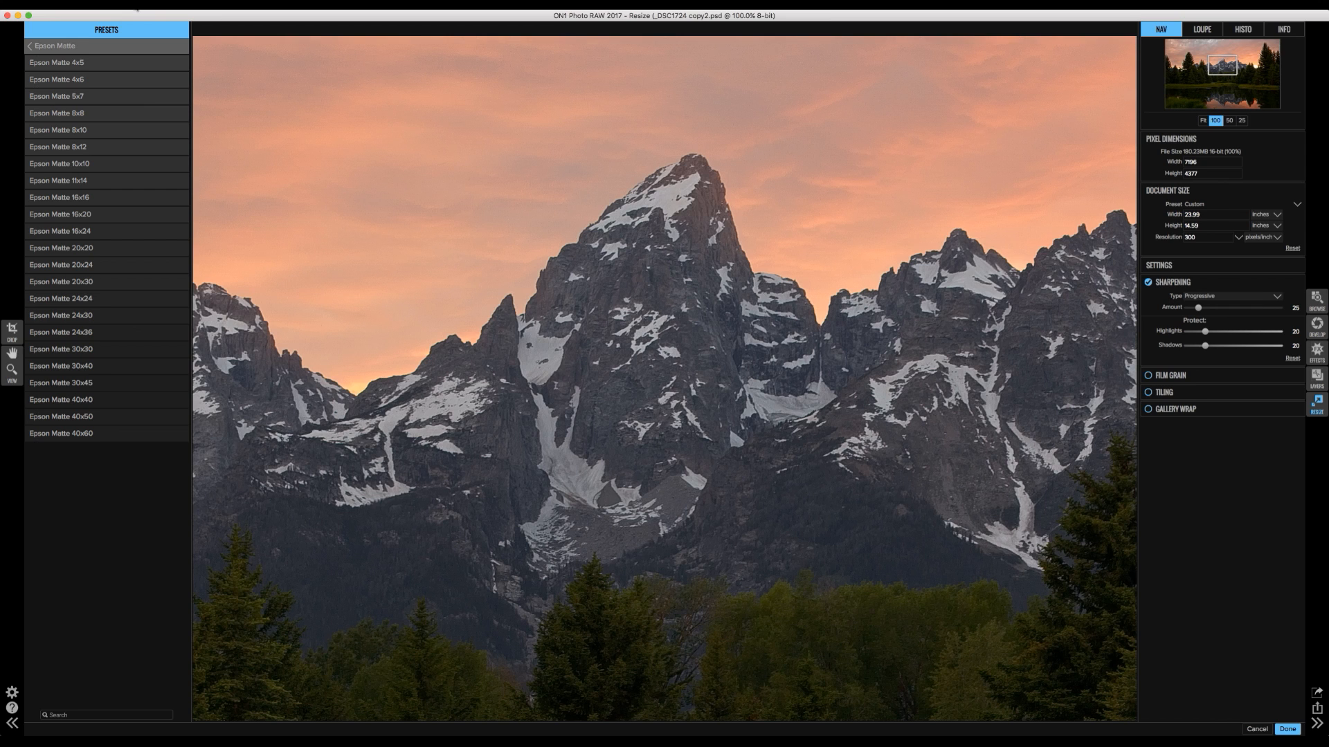
Return to the list of preset categories and set the document height to 30 inches.
{"action": "left_click", "coordinate": [54, 47]}
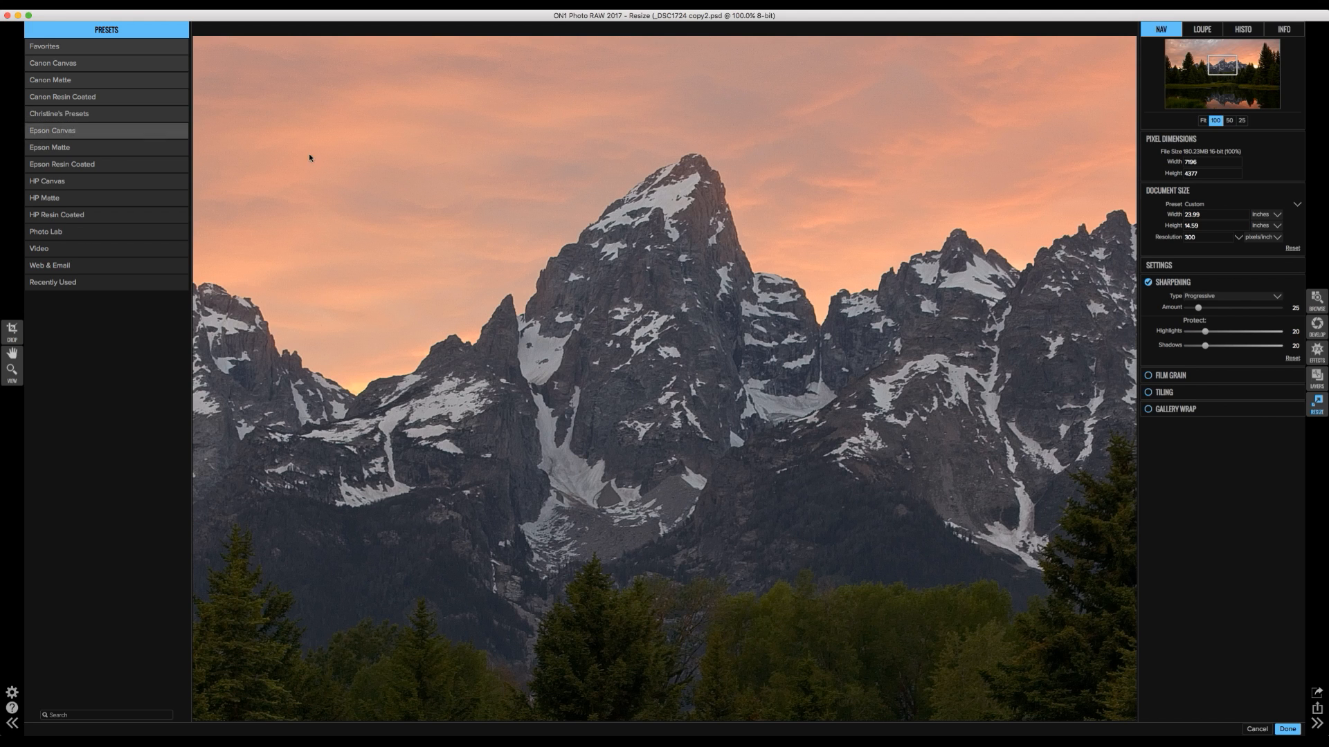
{"action": "left_click", "coordinate": [1211, 226]}
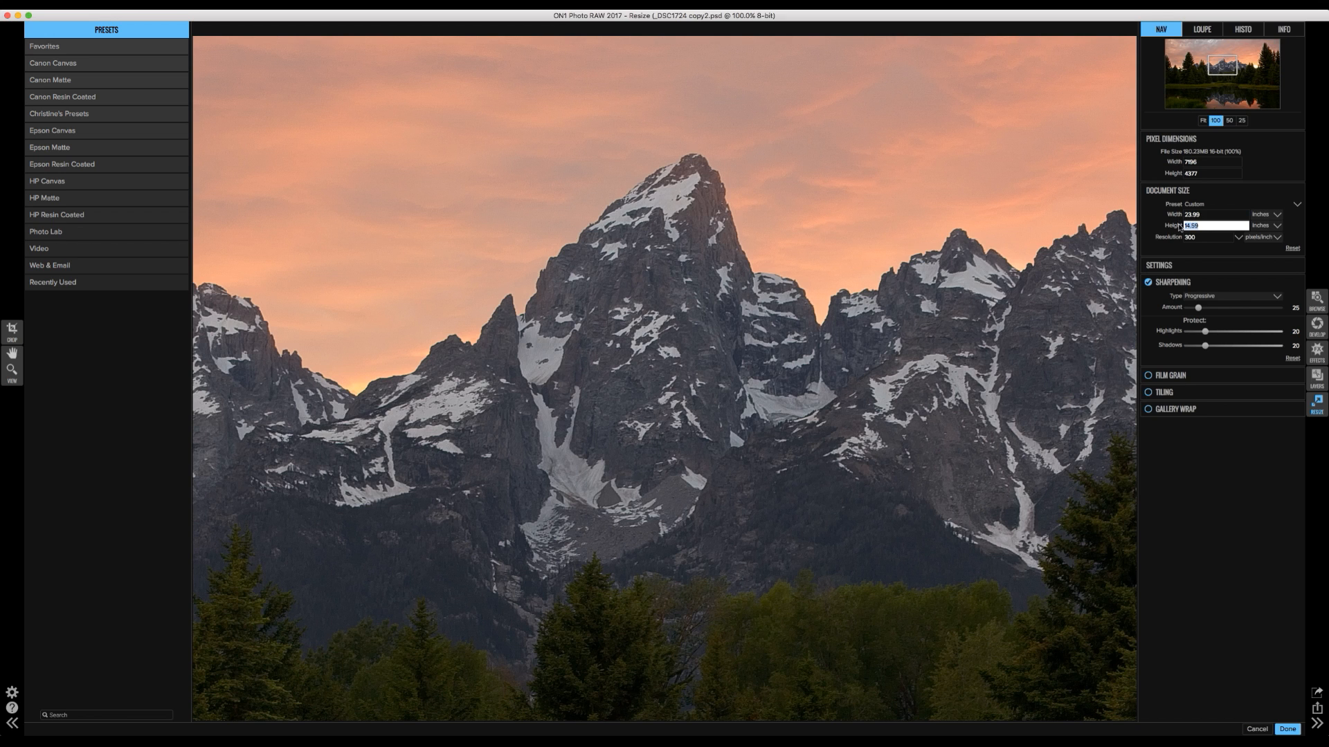
{"action": "type", "text": "30"}
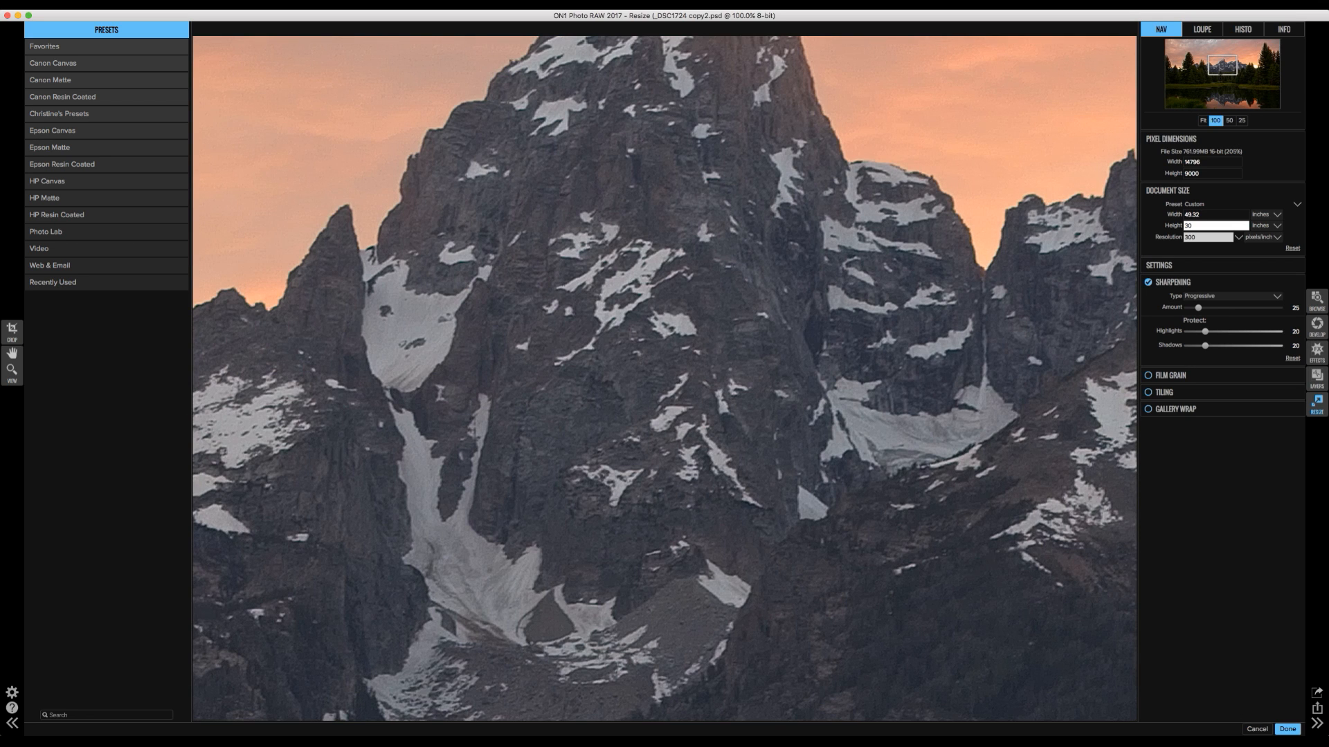
{"action": "left_click", "coordinate": [1208, 237]}
Set the Progressive Sharpening protection to 38 for Highlights and 40 for Shadows while checking the main peak, and return to the full-photo view.
{"action": "left_click_drag", "start_coordinate": [1223, 67], "coordinate": [1223, 64]}
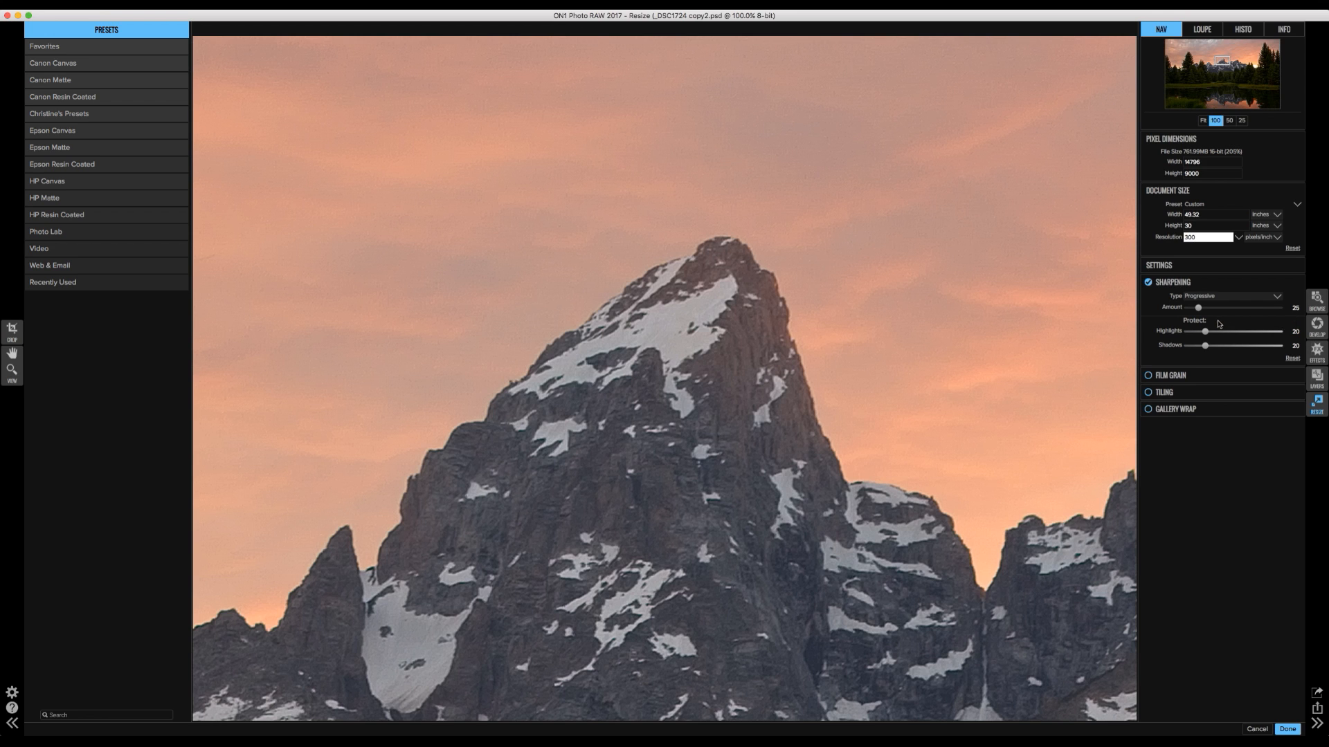
{"action": "left_click_drag", "start_coordinate": [1225, 334], "coordinate": [1255, 336]}
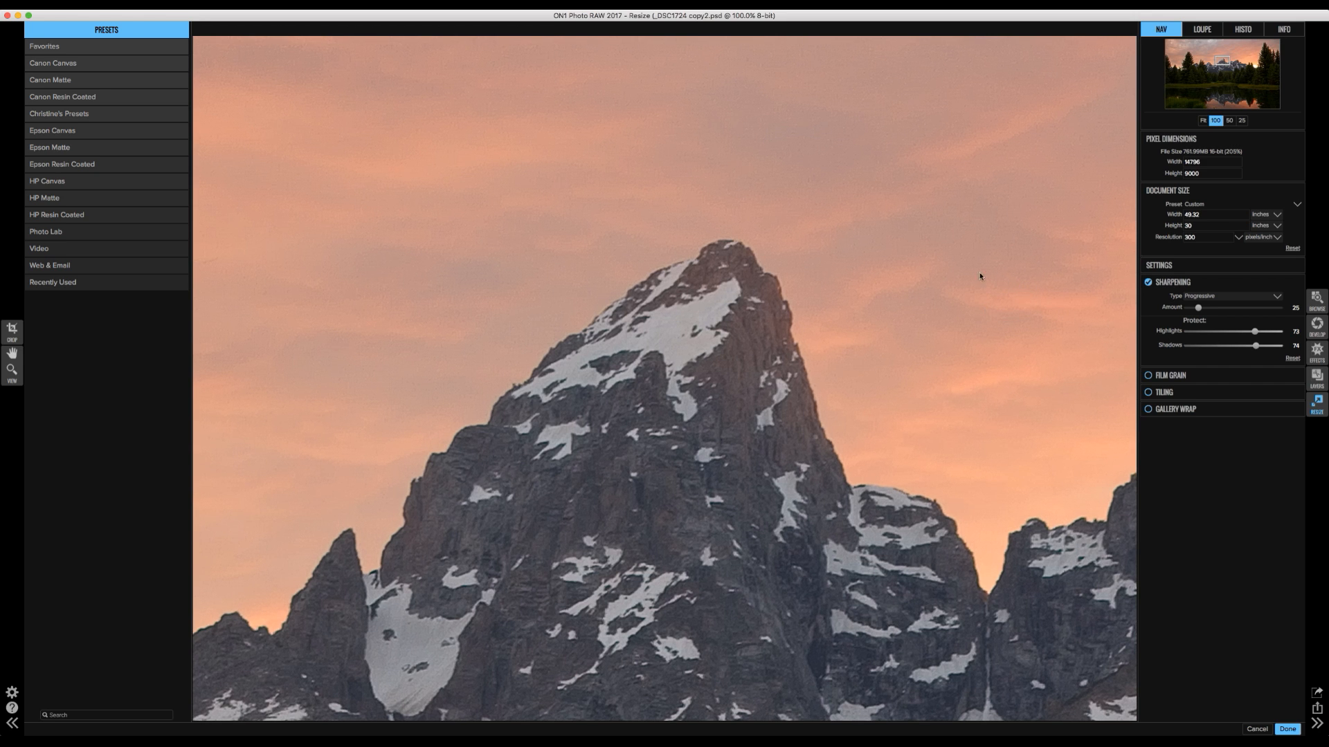
{"action": "left_click_drag", "start_coordinate": [1255, 332], "coordinate": [1221, 332]}
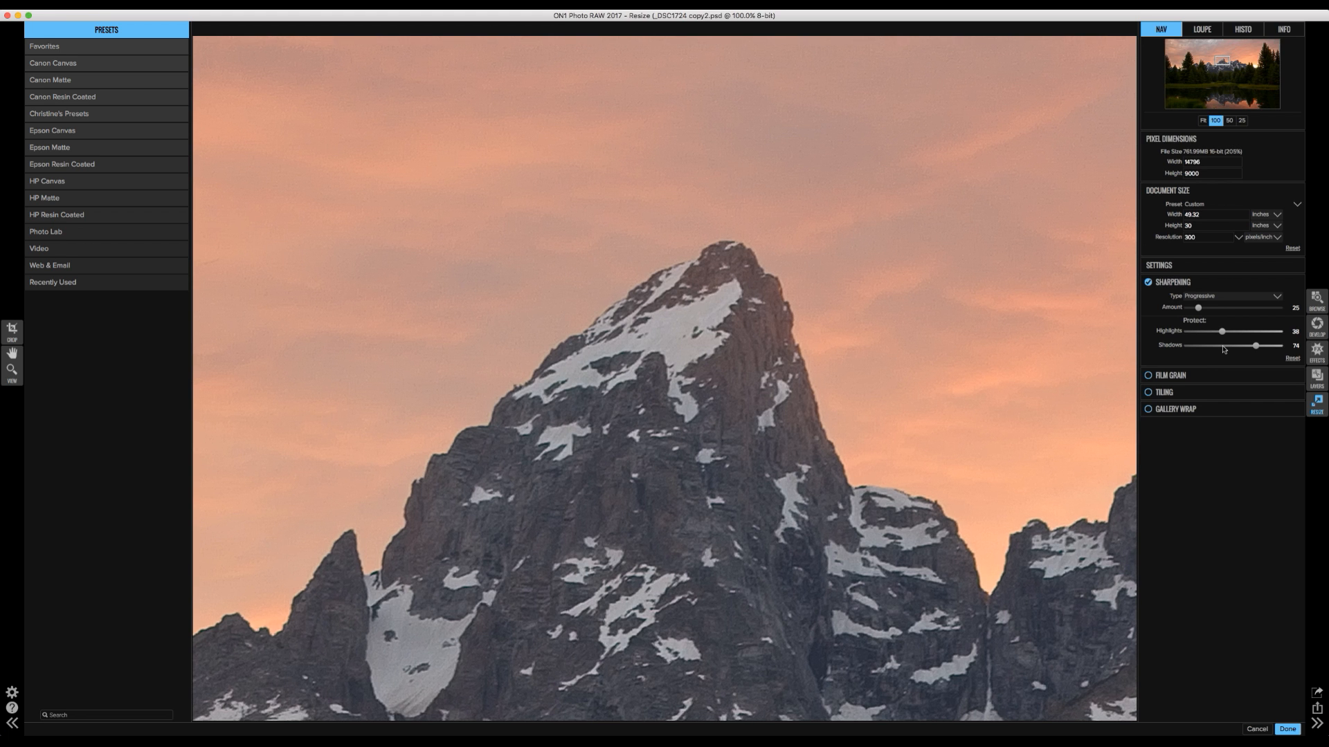
{"action": "left_click", "coordinate": [1224, 348]}
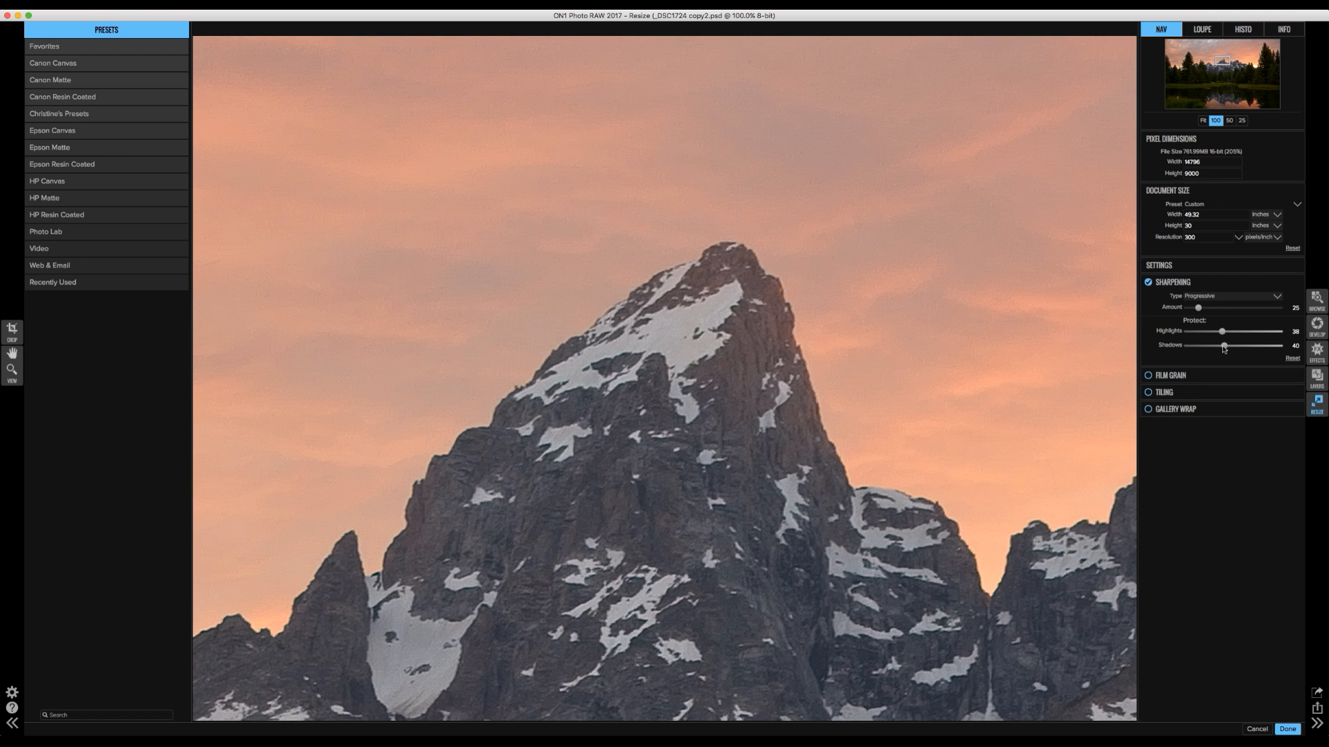
{"action": "left_click", "coordinate": [1203, 121]}
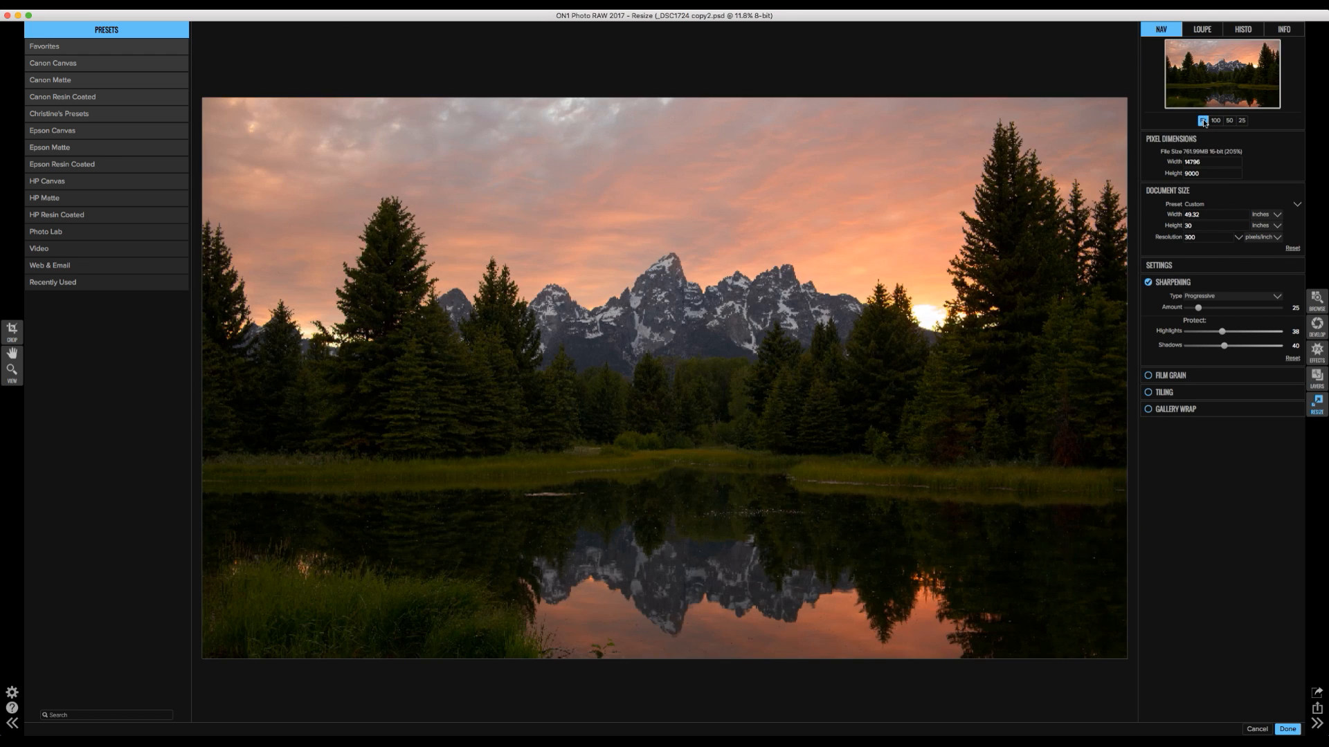